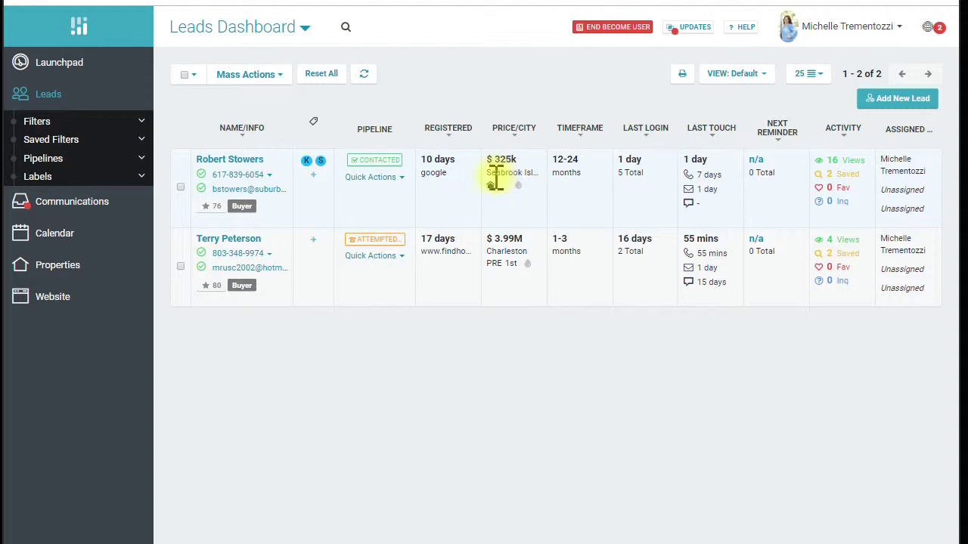
Open a new lead form, tick the contact-consent box, then close the form without saving
mouse_move(491, 191)
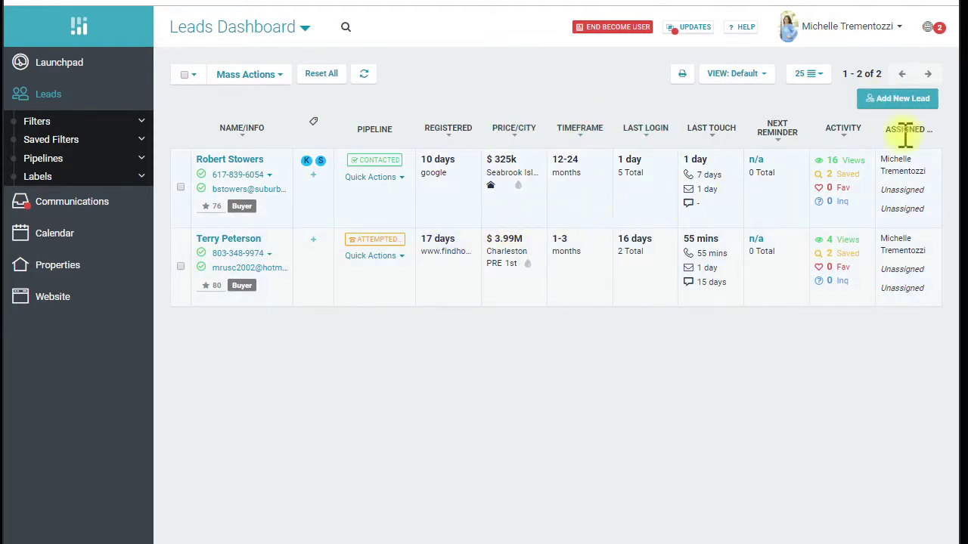
click(903, 100)
click(644, 155)
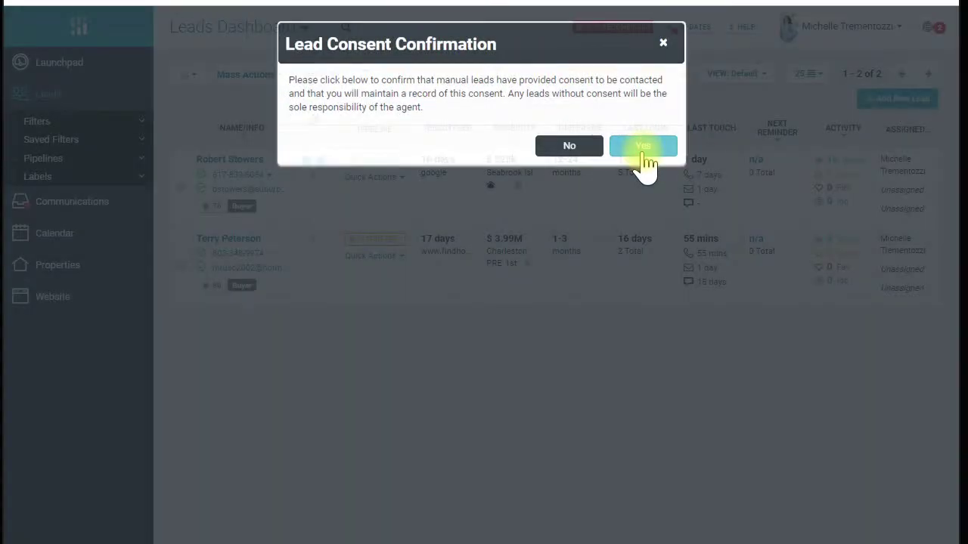
scroll(537, 325, down, 3)
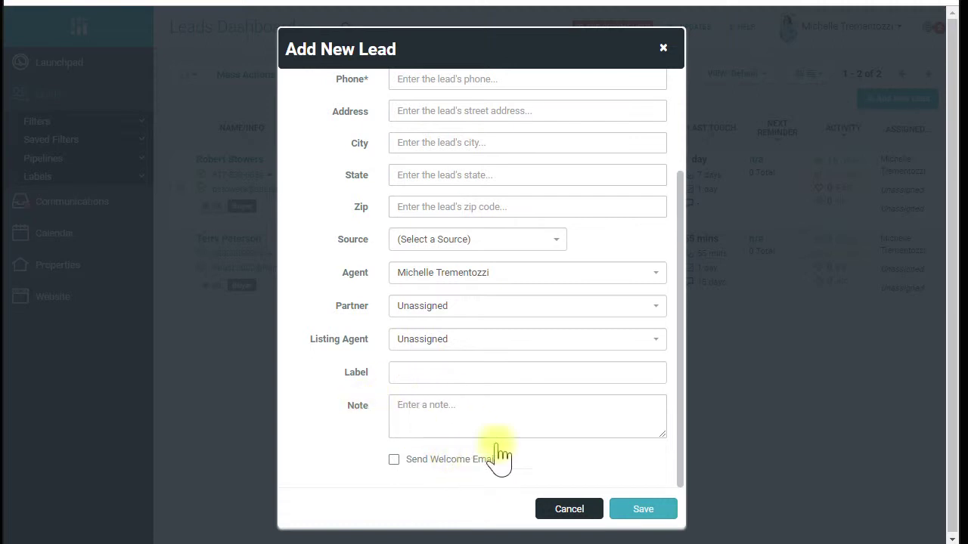
click(663, 51)
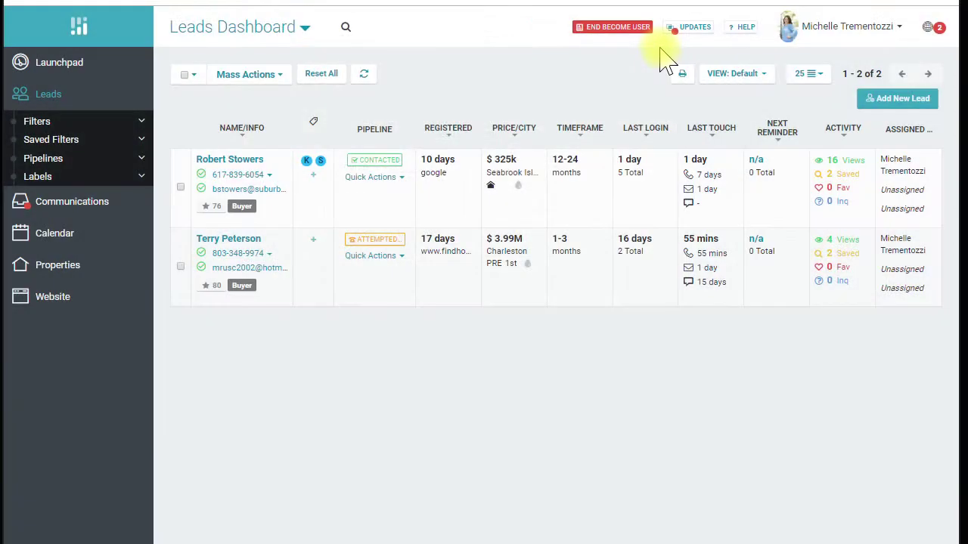
Open the first lead's profile and scroll his activity history to the 'Welcome from our Team' email
click(242, 162)
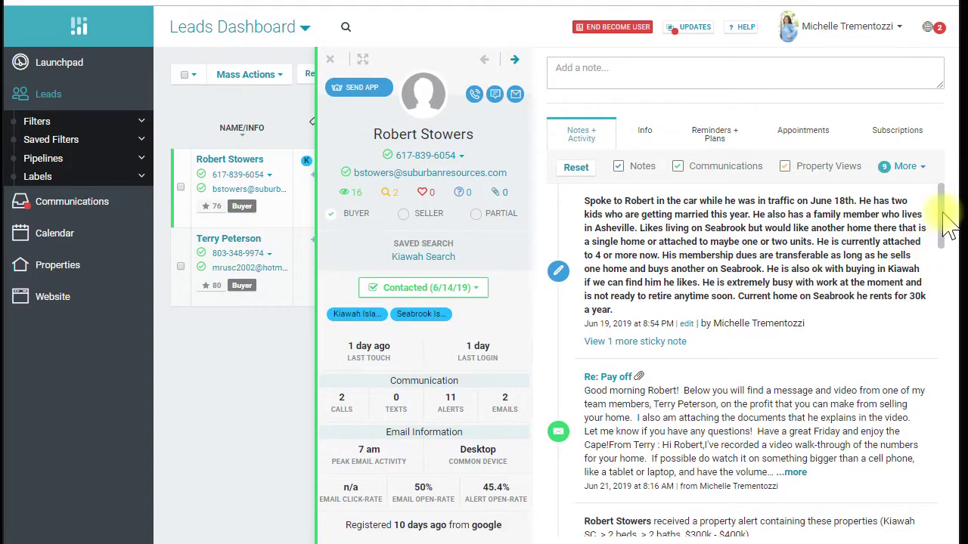
scroll(949, 242, down, 1)
drag(948, 246, 938, 542)
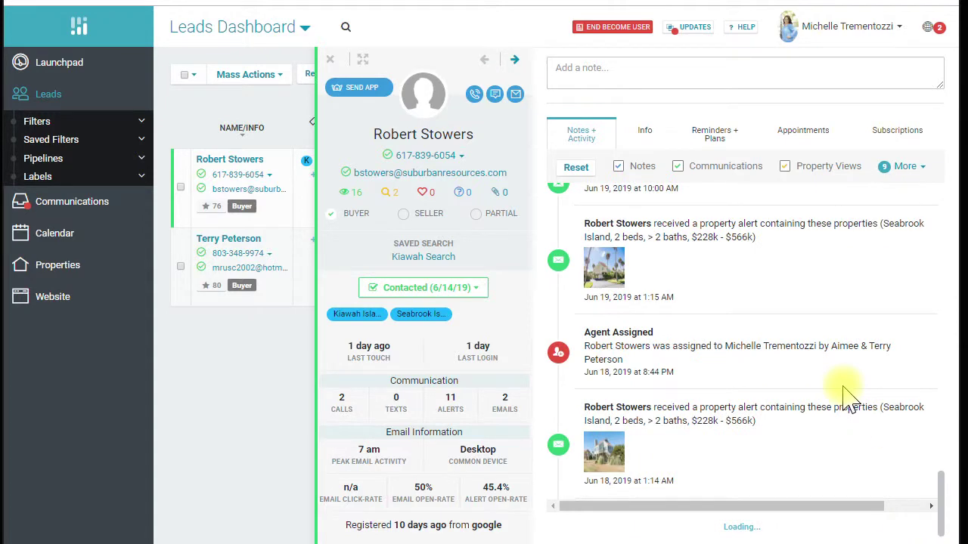
scroll(790, 404, down, 10)
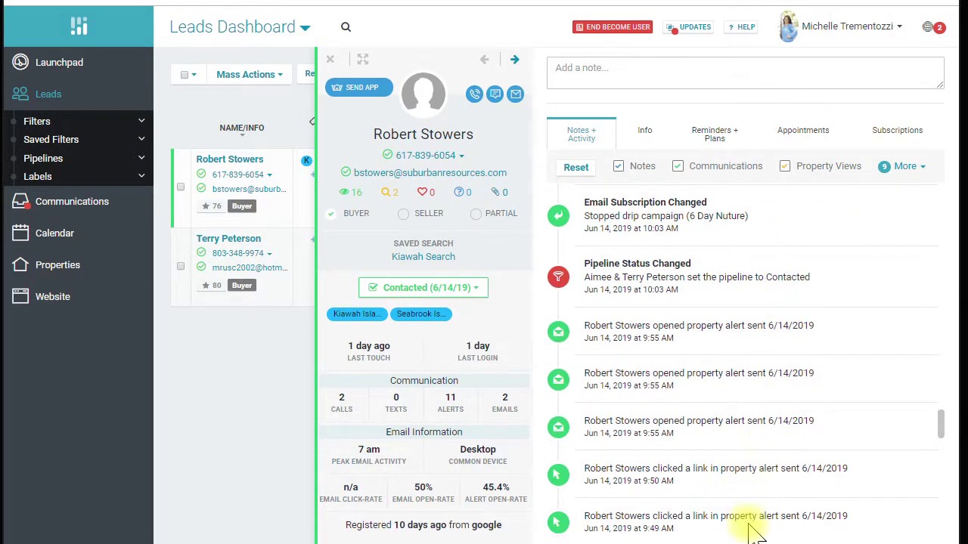
scroll(767, 495, down, 6)
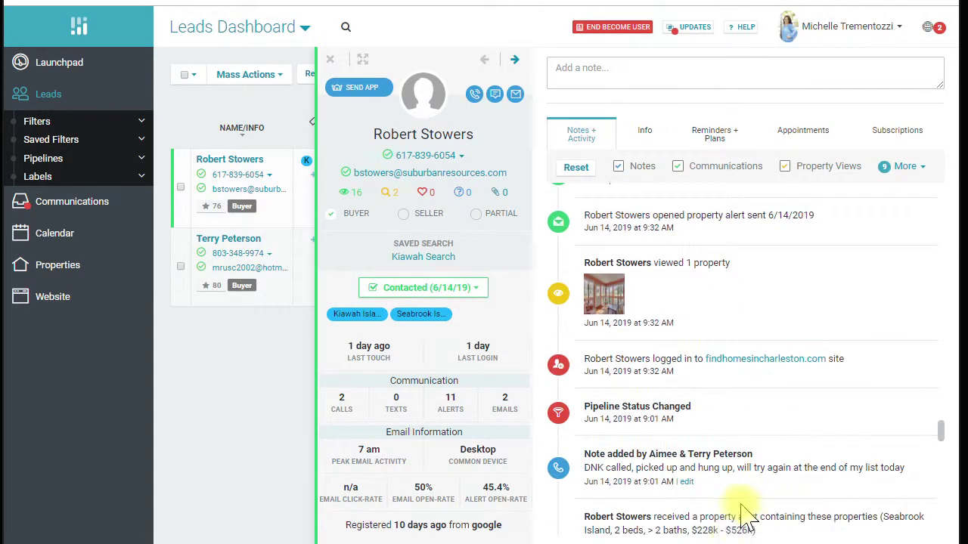
scroll(737, 491, down, 10)
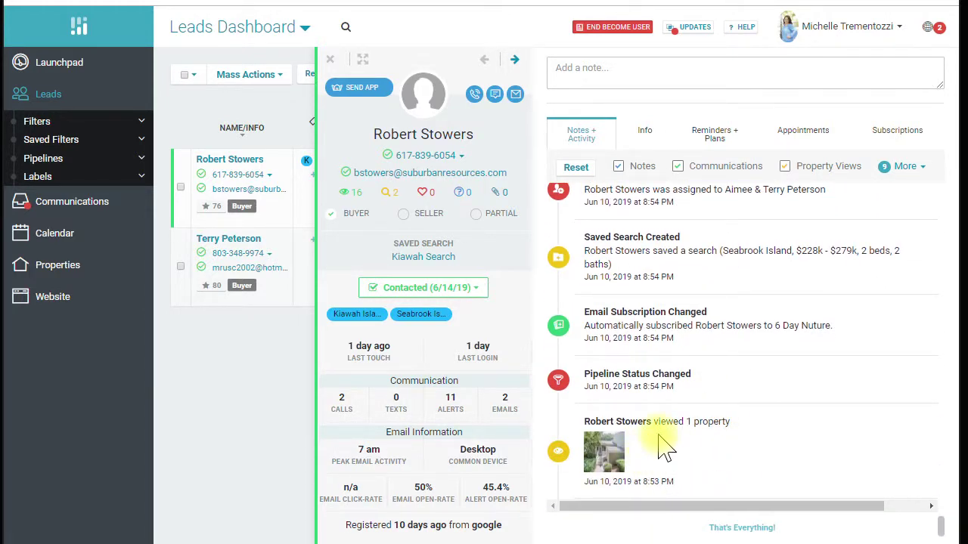
scroll(663, 445, up, 1)
scroll(663, 445, up, 3)
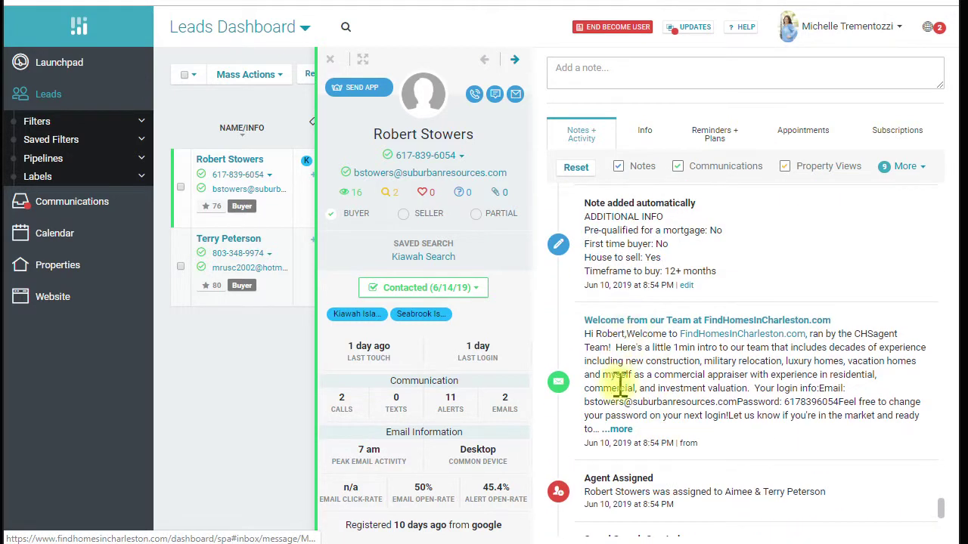
scroll(624, 446, down, 1)
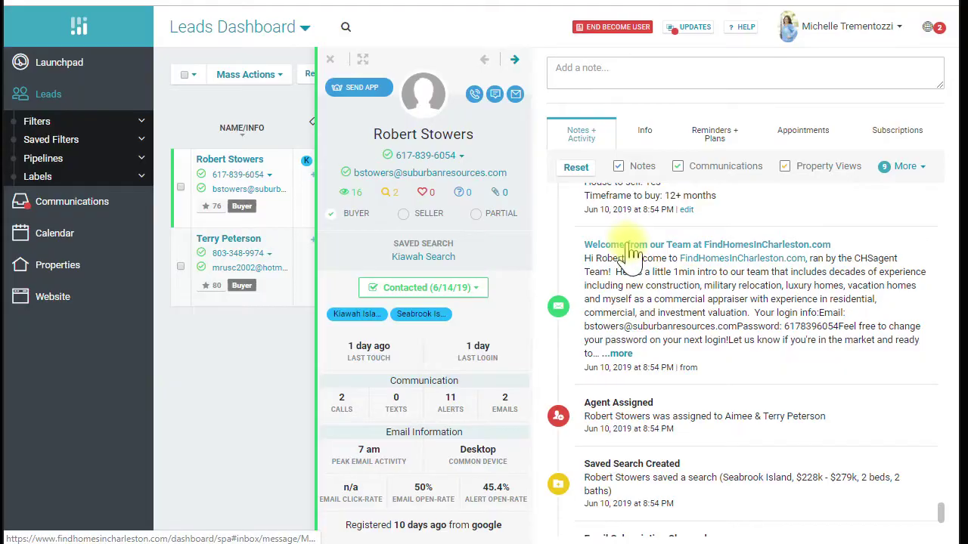
click(627, 246)
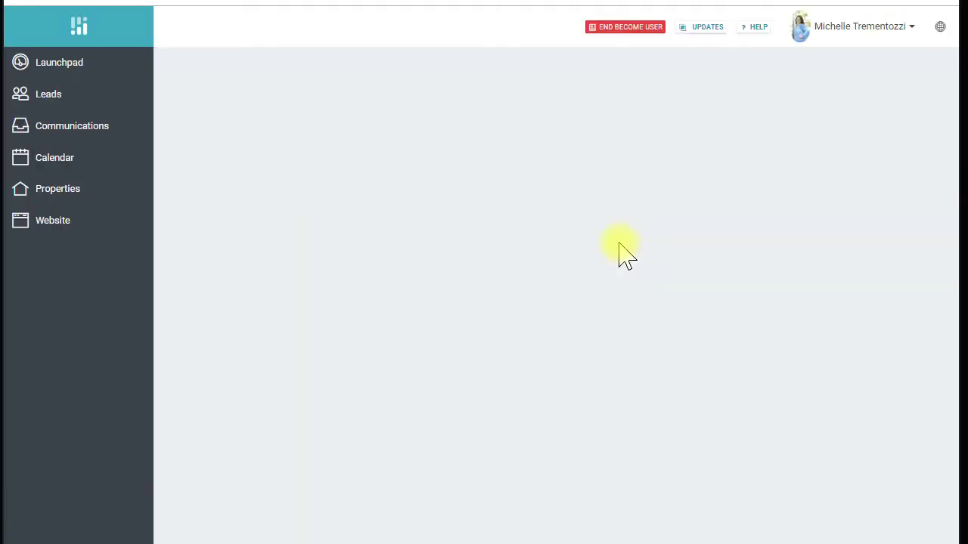
scroll(503, 298, down, 4)
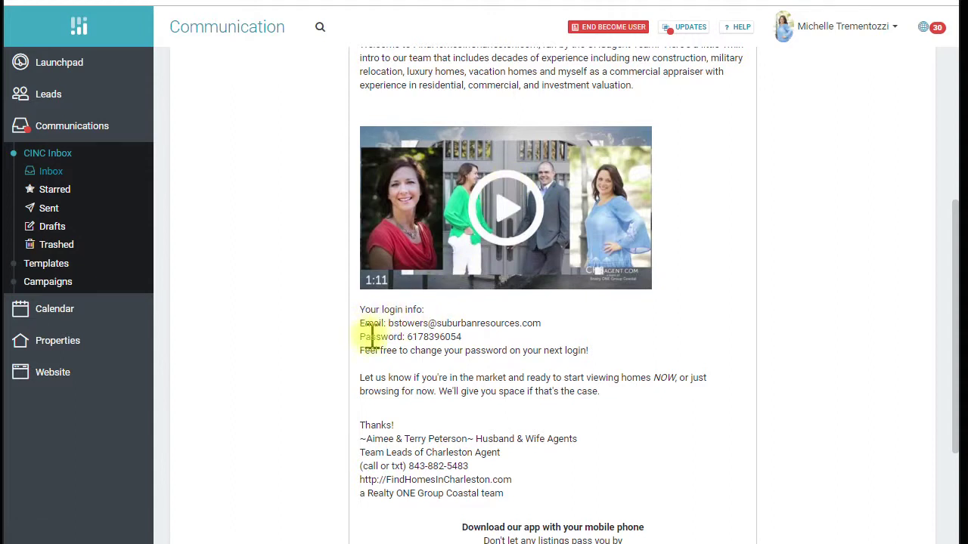
scroll(456, 406, down, 3)
scroll(461, 378, up, 5)
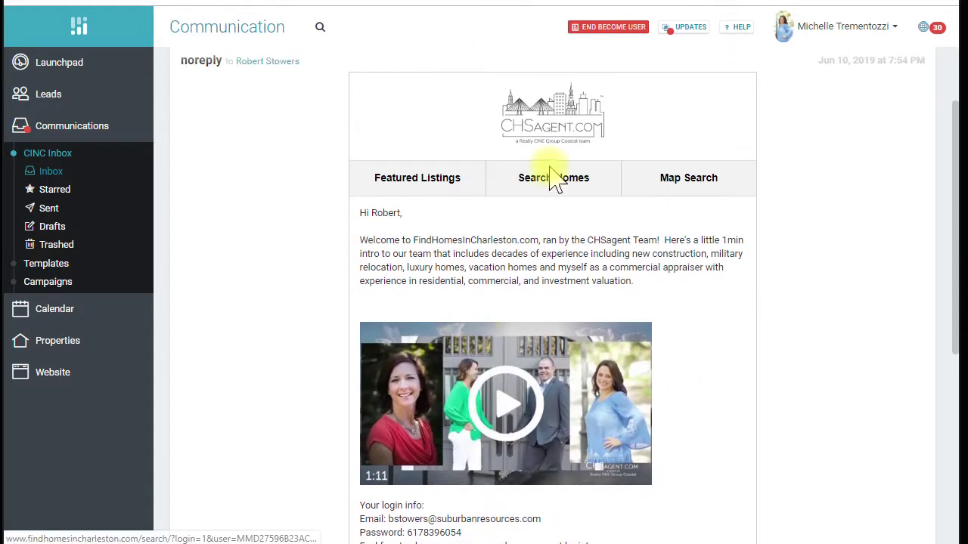
scroll(453, 318, down, 2)
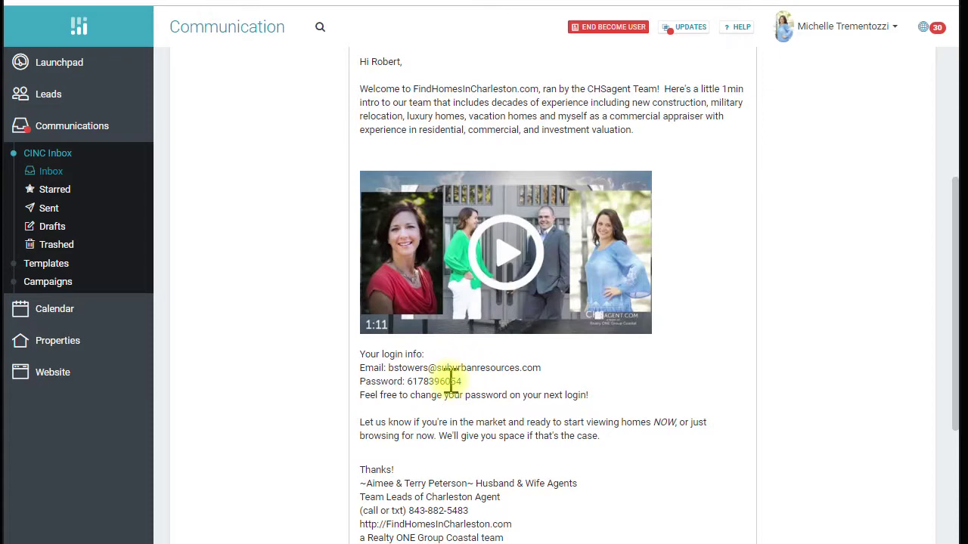
scroll(527, 393, up, 3)
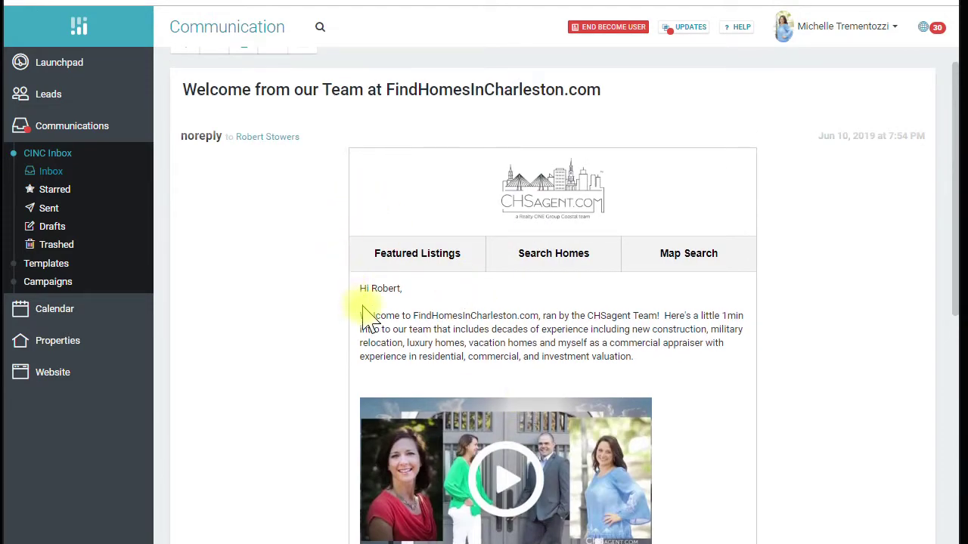
scroll(370, 277, up, 1)
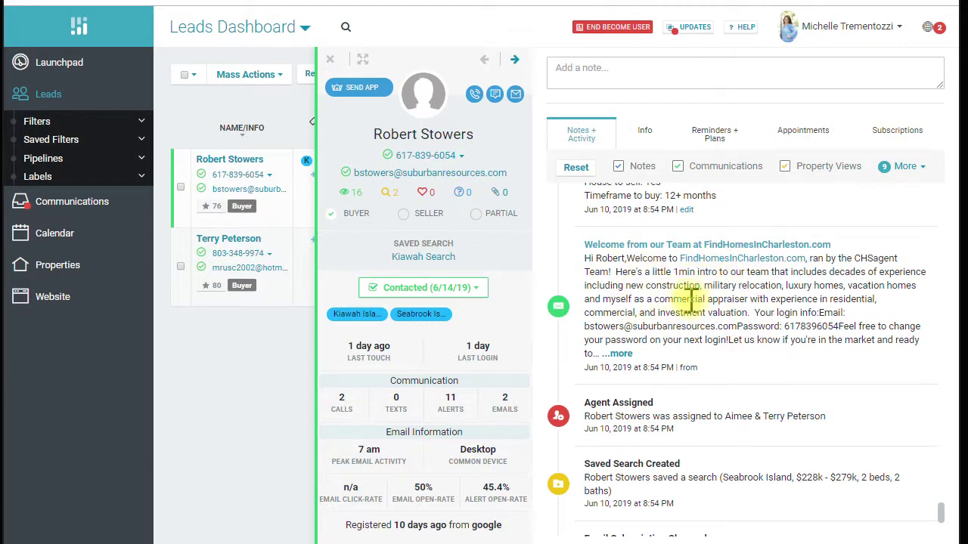
Close the first lead's panel, open the second lead's profile, and start a blank CINC Mail message
click(330, 60)
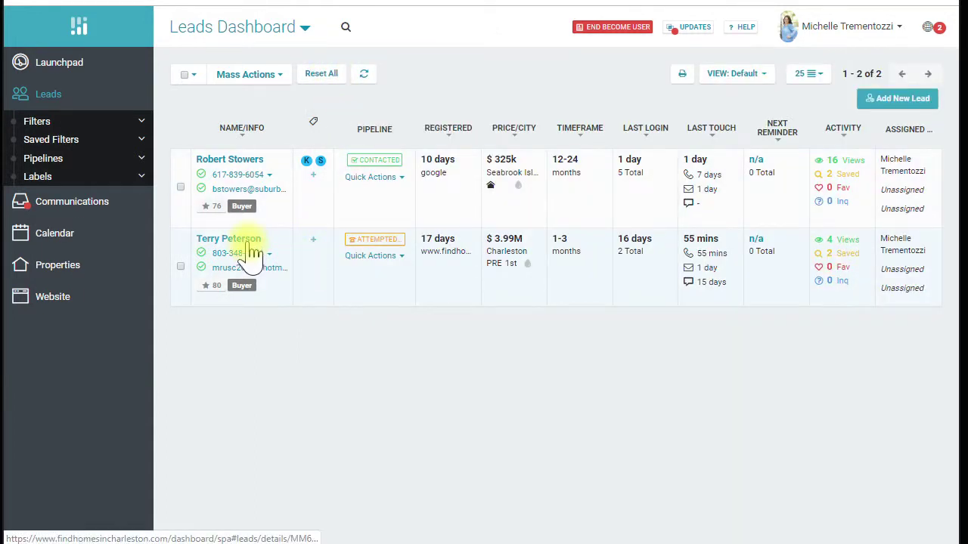
click(242, 239)
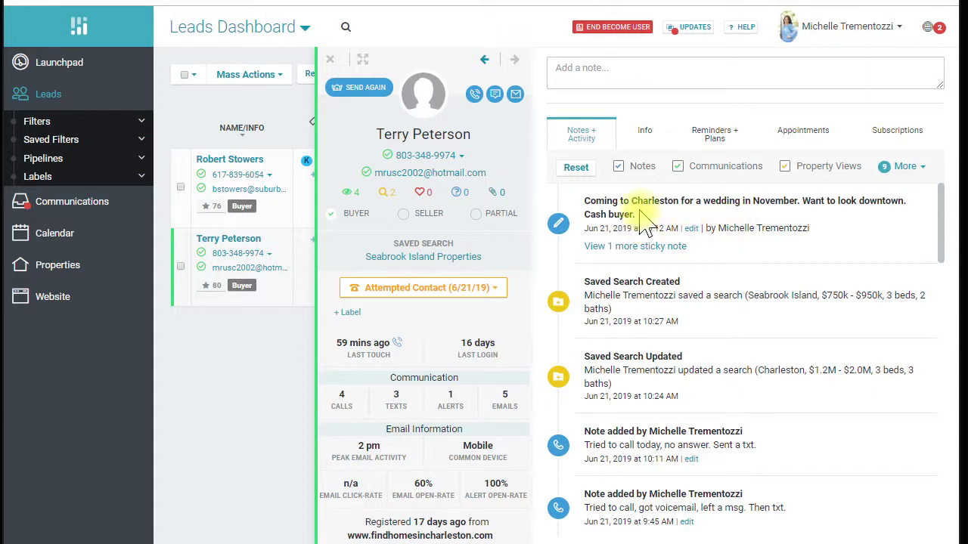
click(515, 95)
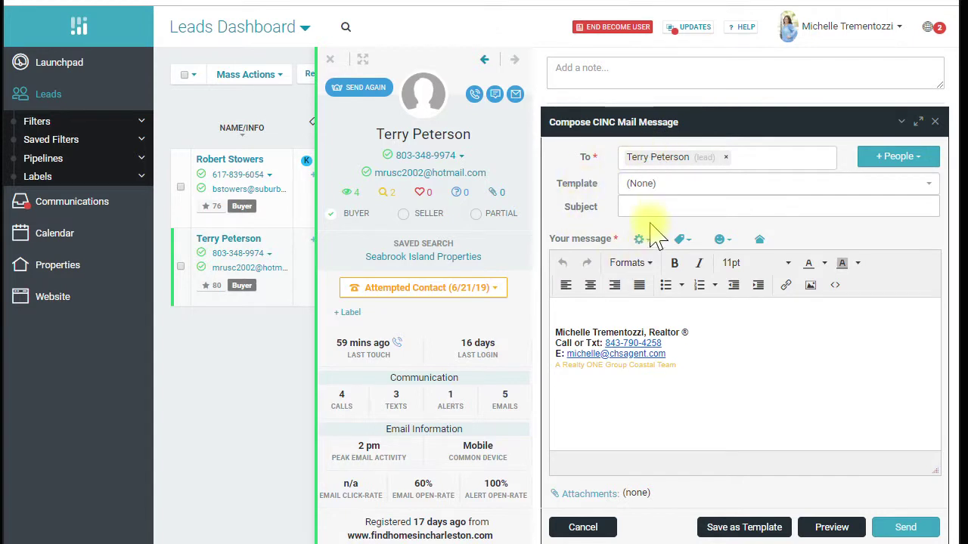
Load the CHSagent Welcome Email template into the message and look through its content
click(656, 189)
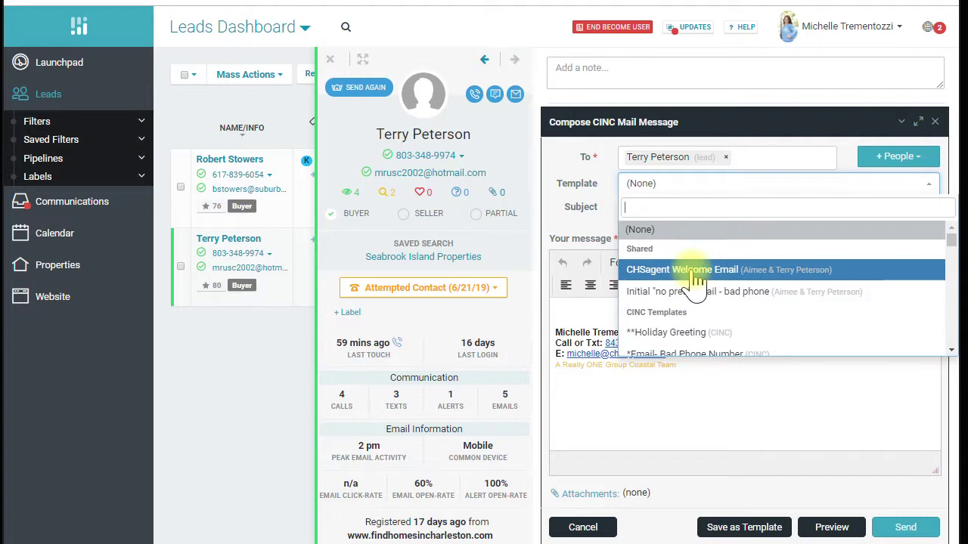
click(694, 274)
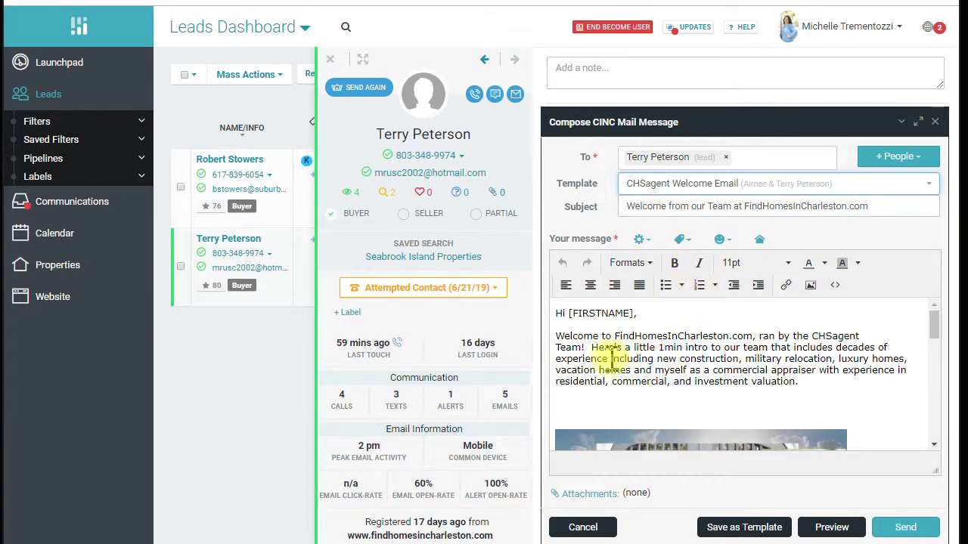
scroll(609, 359, down, 5)
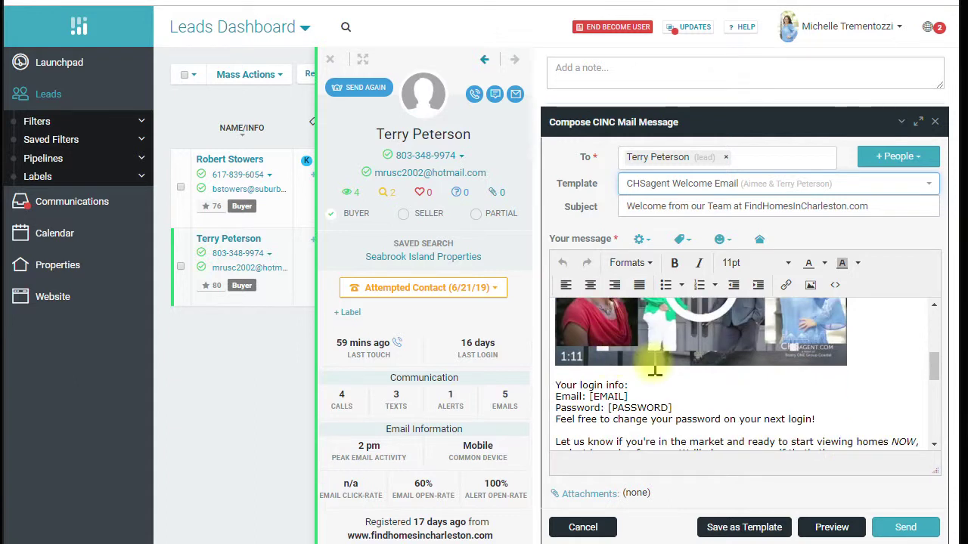
scroll(655, 369, down, 2)
scroll(654, 366, up, 2)
scroll(653, 370, down, 4)
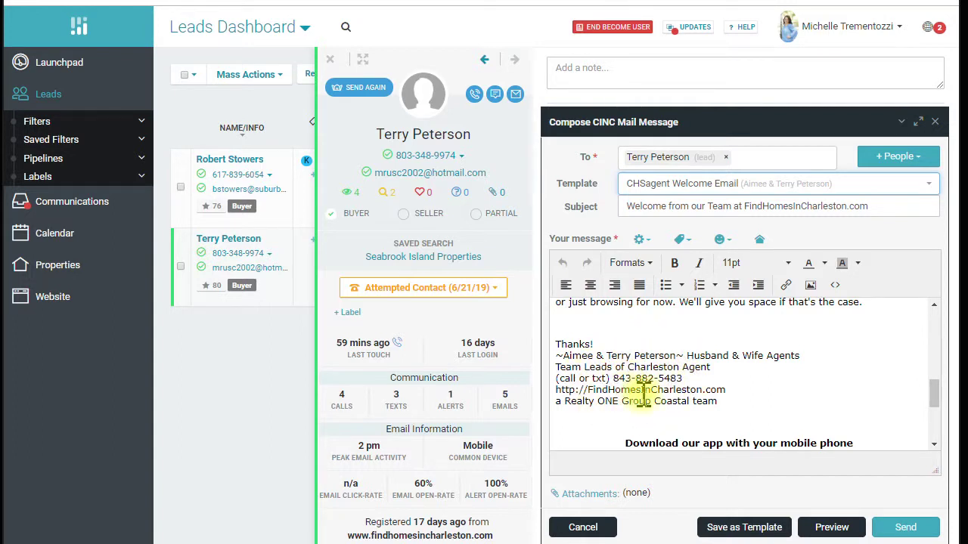
scroll(659, 378, up, 4)
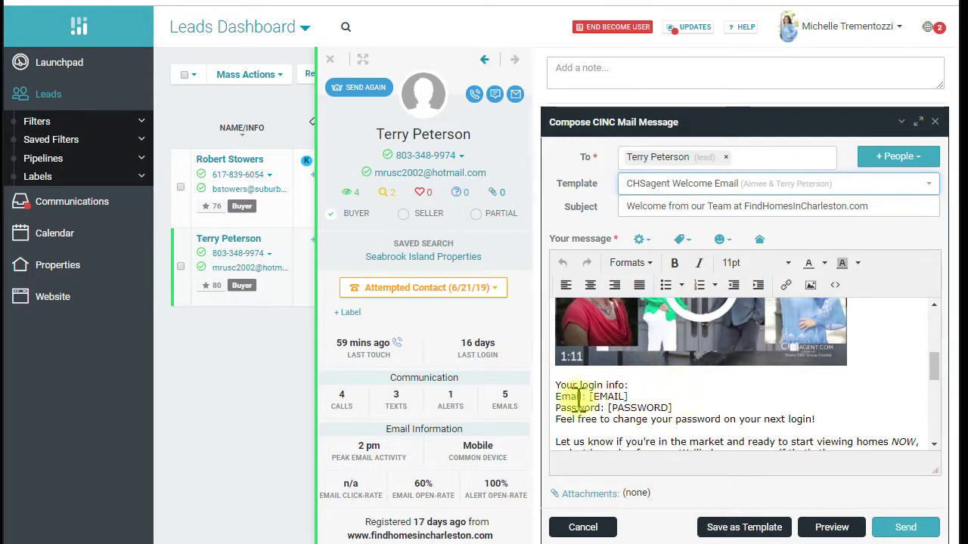
Scroll to the 'Your login info' section and select its four lines
scroll(794, 408, up, 3)
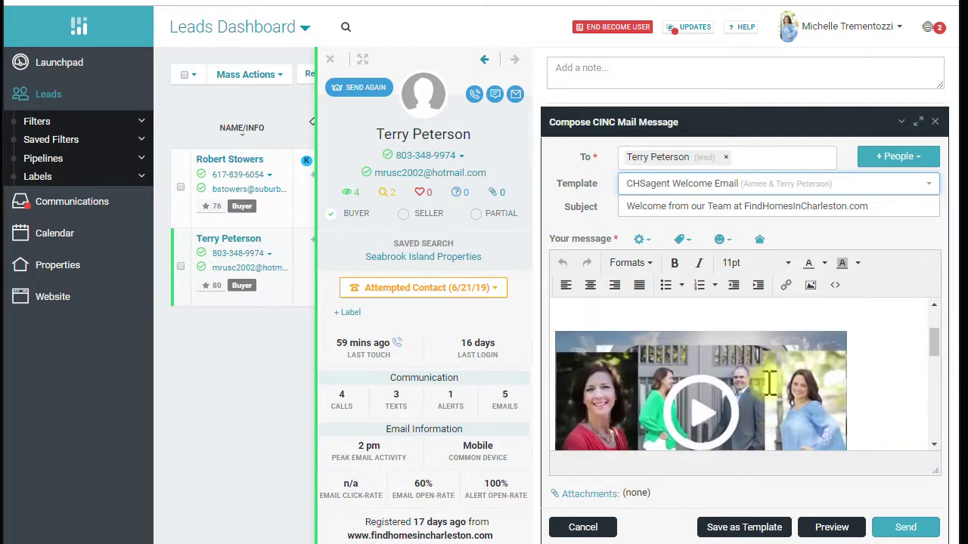
scroll(857, 393, down, 3)
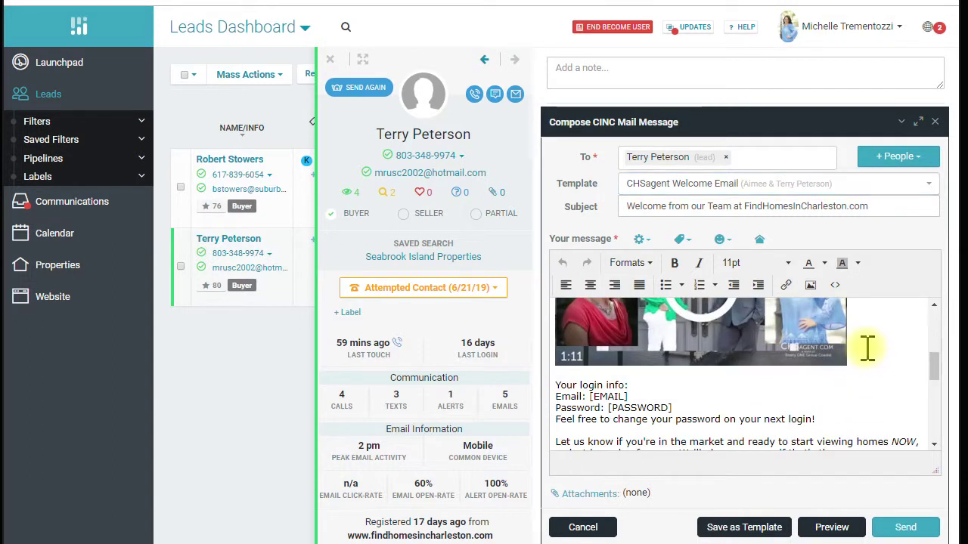
scroll(867, 348, up, 5)
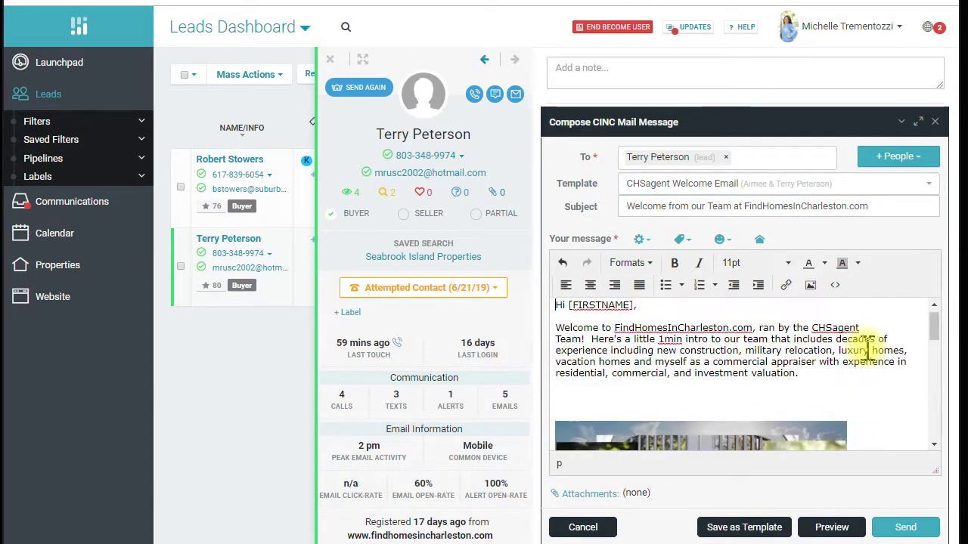
scroll(781, 402, down, 2)
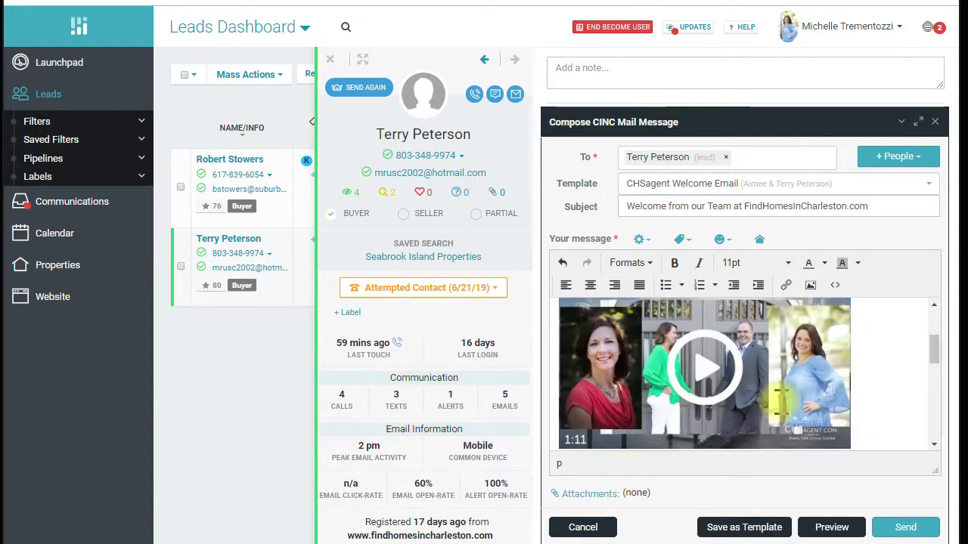
scroll(779, 401, up, 2)
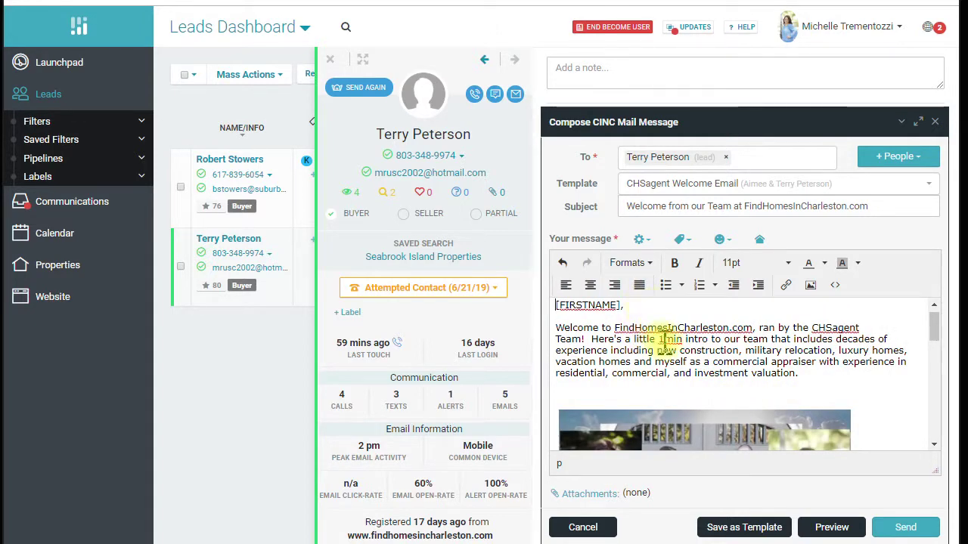
scroll(650, 348, down, 3)
scroll(652, 383, up, 4)
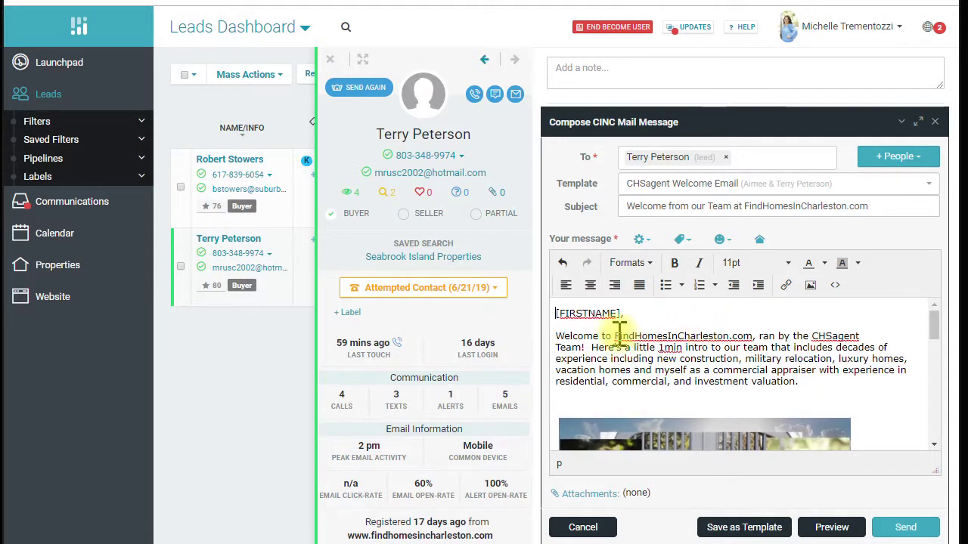
scroll(621, 374, down, 4)
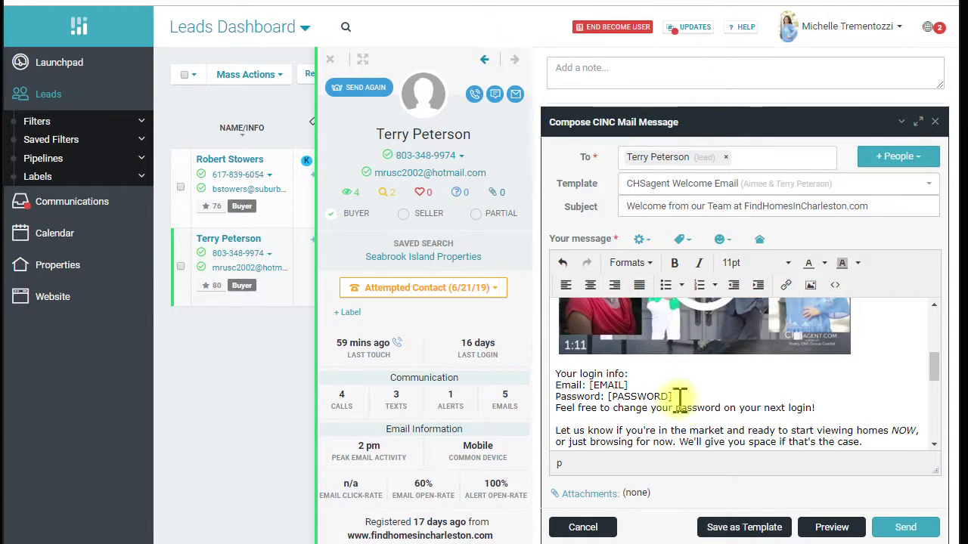
drag(639, 418, 557, 370)
Copy the selected login-info lines, then close the unsent welcome email
right_click(567, 375)
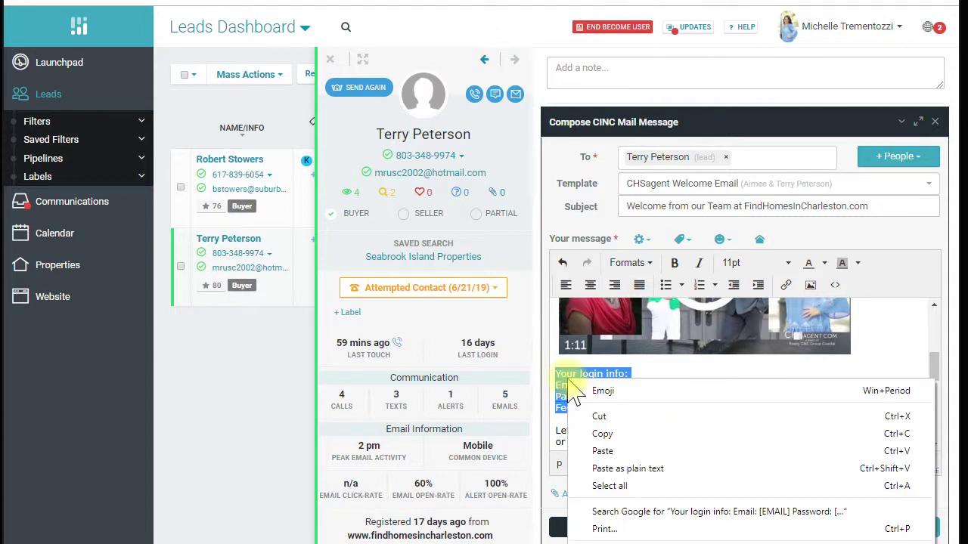
click(607, 429)
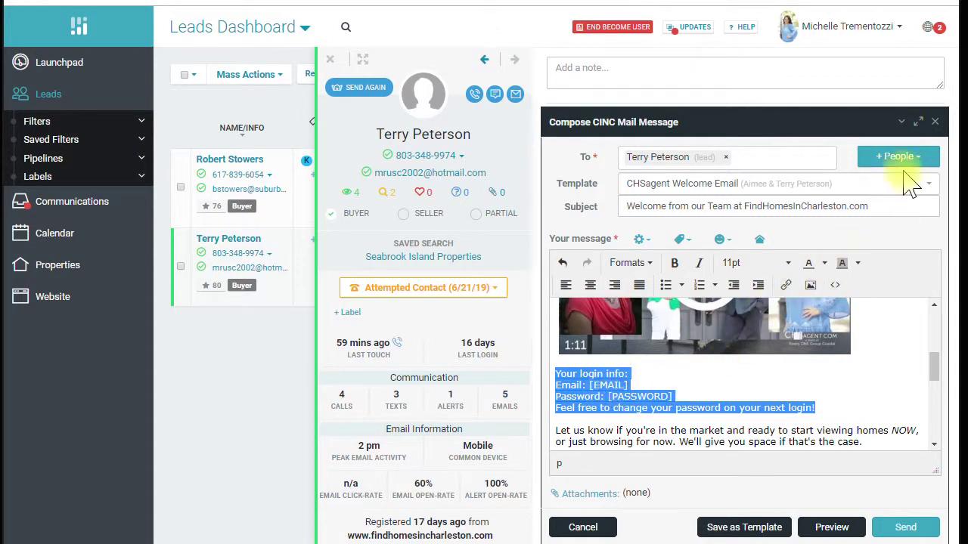
click(937, 122)
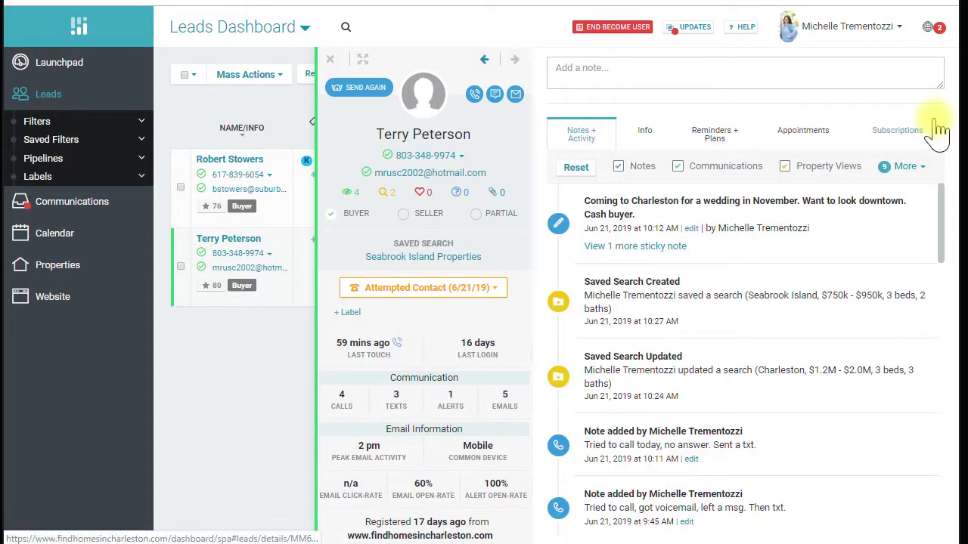
Open the other lead's record and his Kiawah Search, briefly checking Seabrook Island before switching back
click(331, 60)
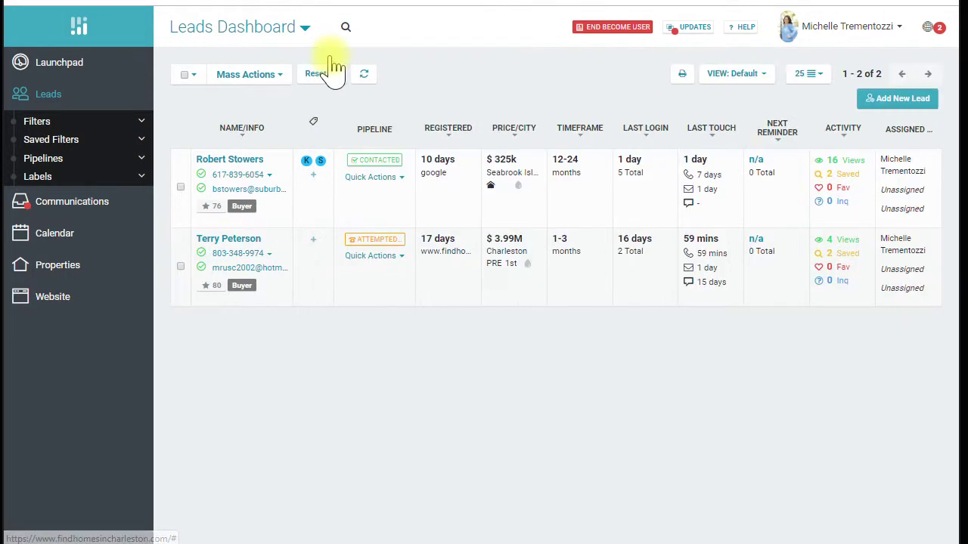
click(238, 166)
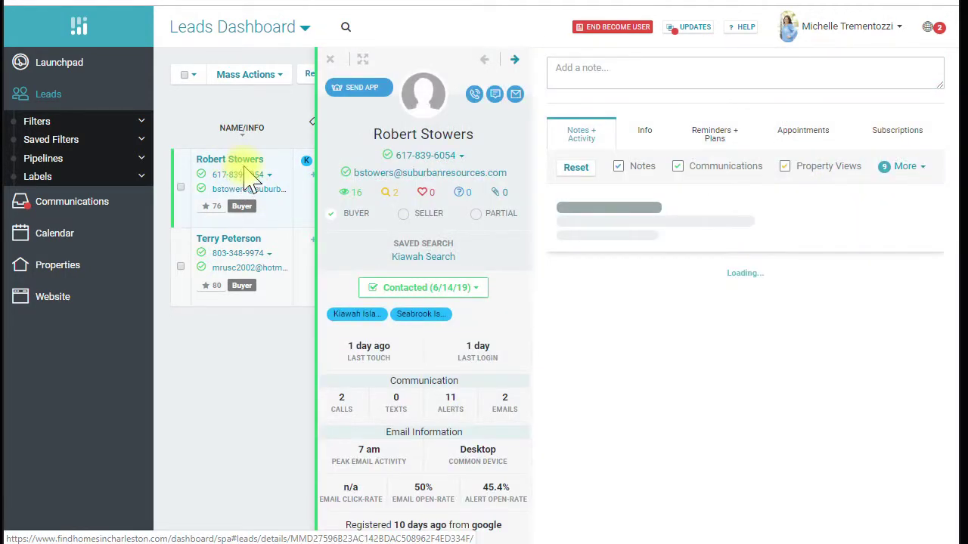
click(437, 261)
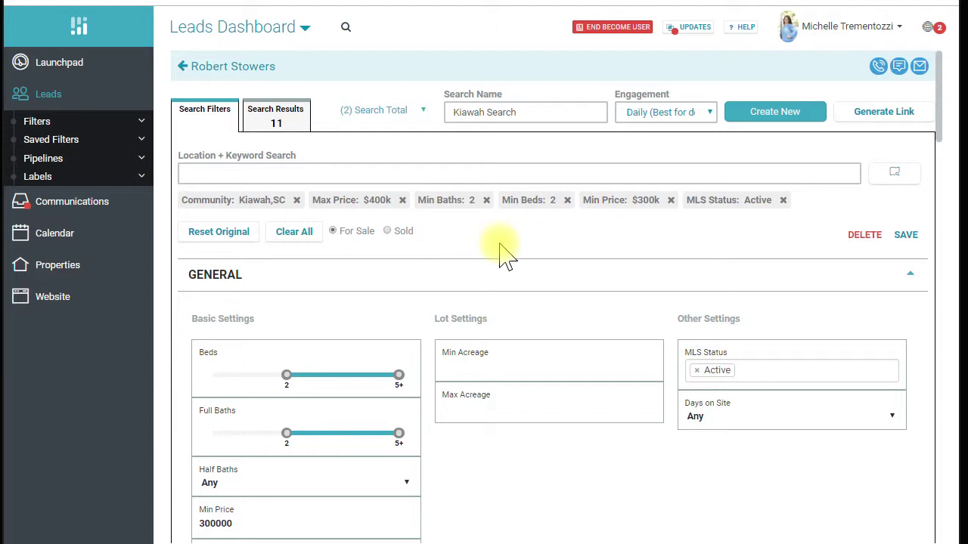
click(395, 115)
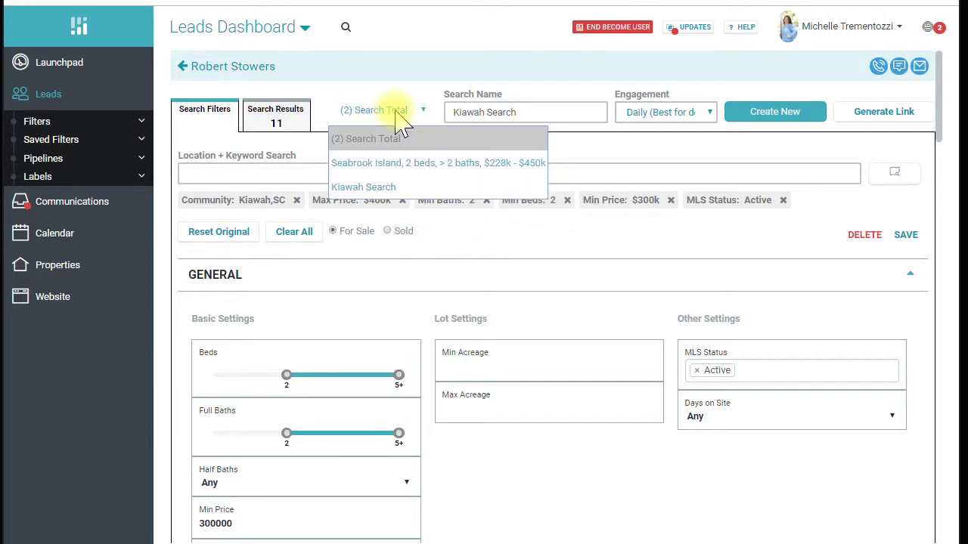
click(394, 163)
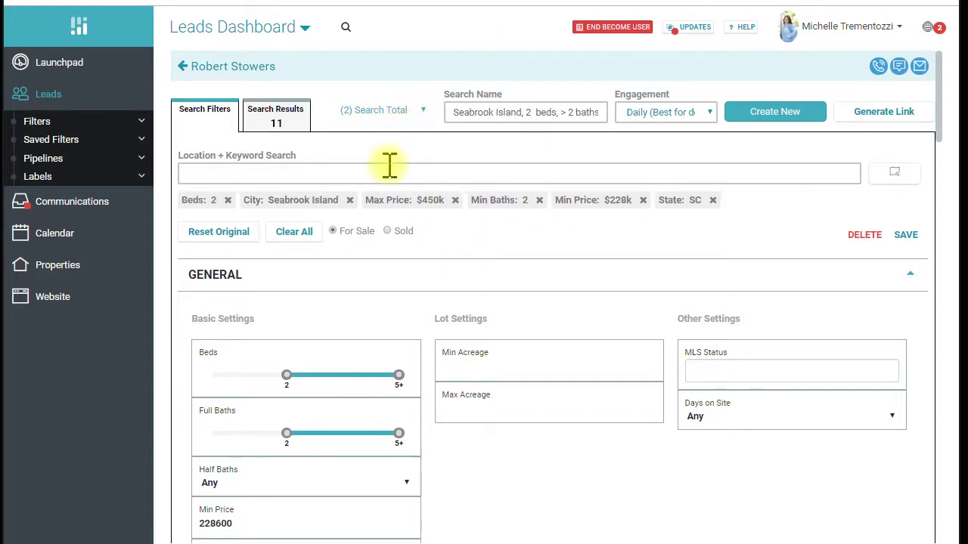
click(408, 118)
click(378, 189)
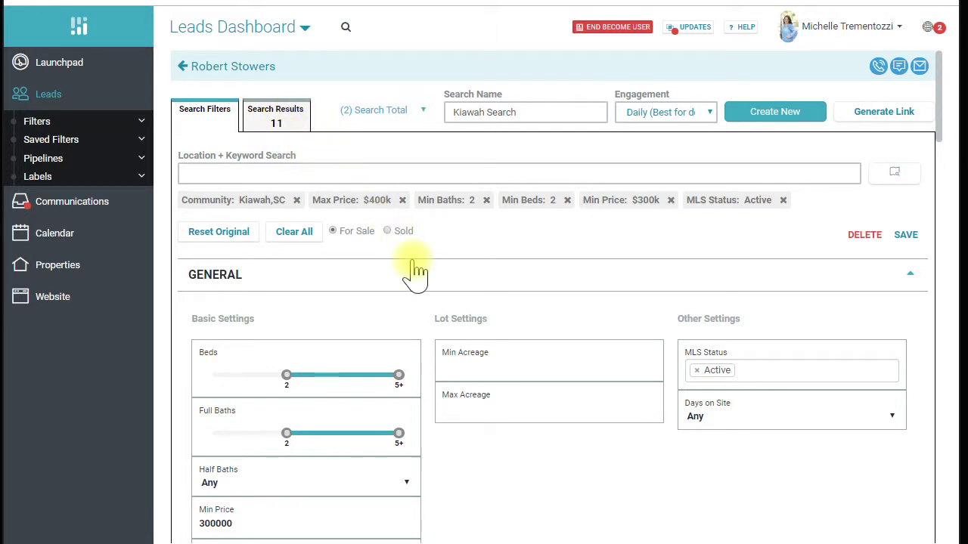
Review the Kiawah Search's 11 matching listings and copy its shareable link
scroll(411, 269, down, 3)
scroll(418, 270, down, 2)
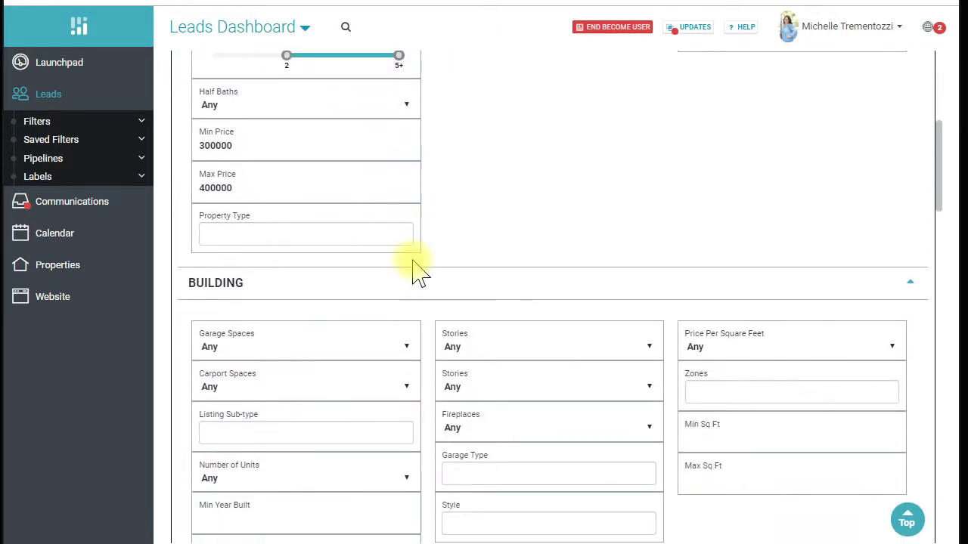
scroll(414, 270, up, 5)
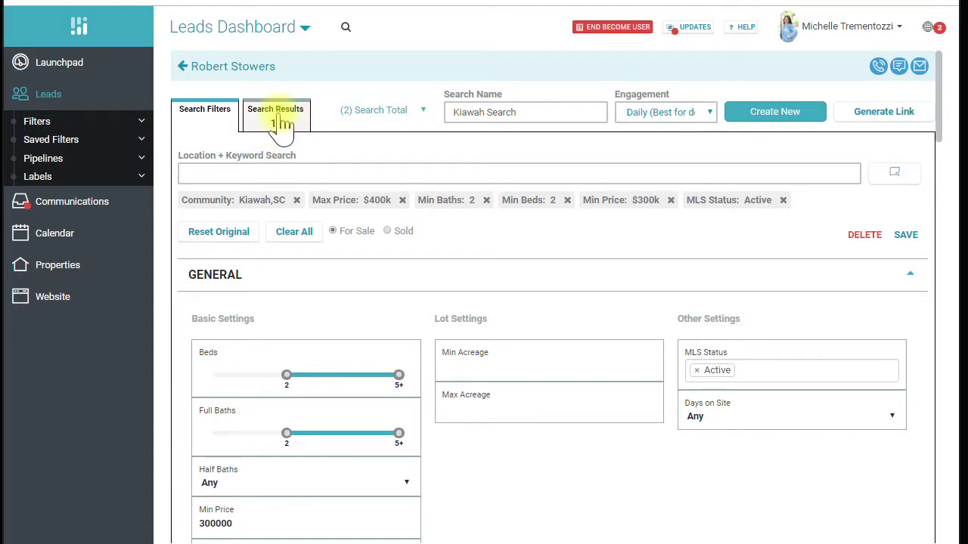
click(279, 124)
scroll(423, 302, down, 2)
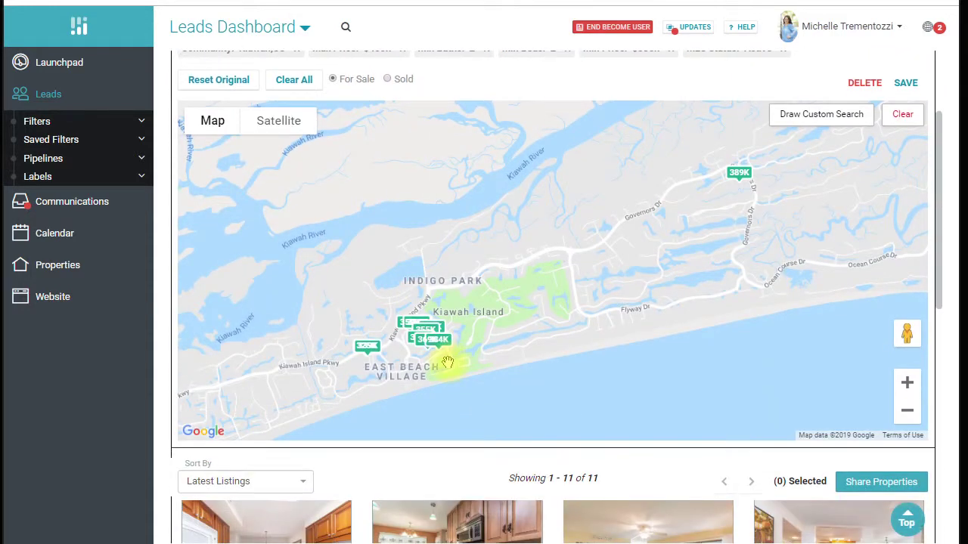
scroll(463, 362, down, 3)
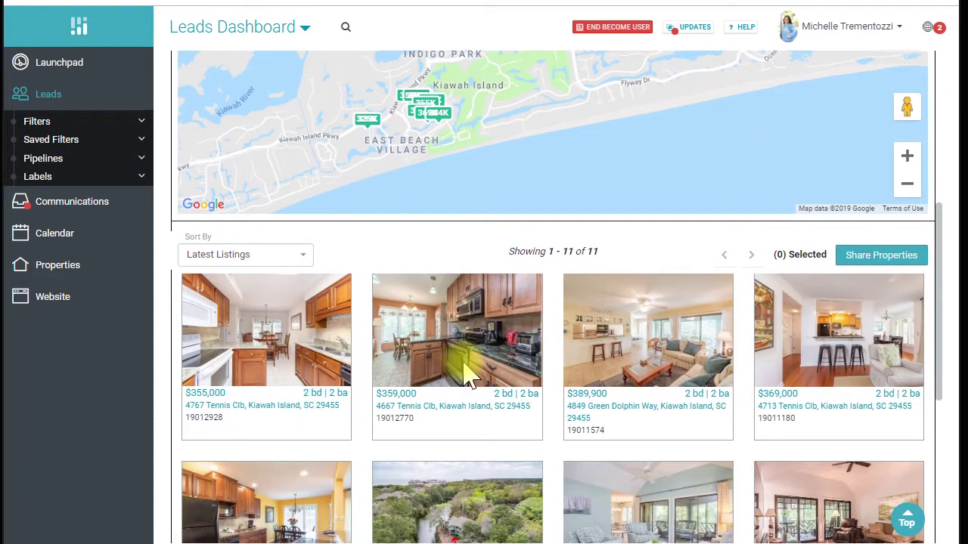
scroll(463, 362, up, 5)
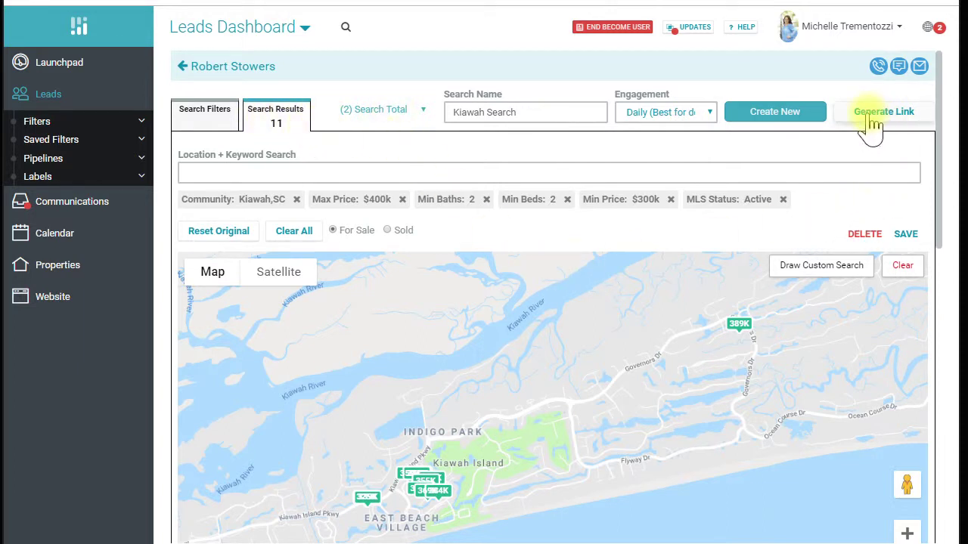
click(875, 143)
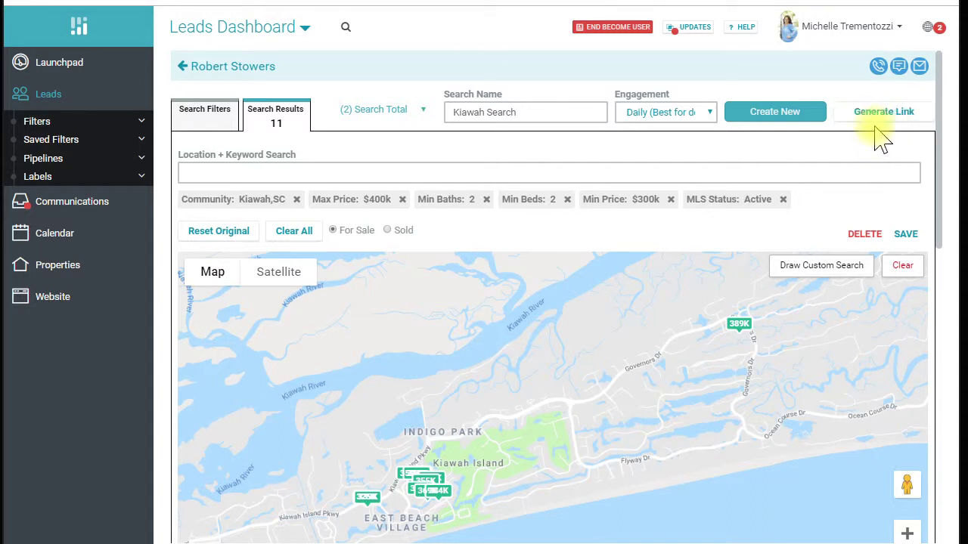
Draft an email titled 'Kiawah Properties' with a greeting to the lead and the pasted search link, selecting the link
click(920, 68)
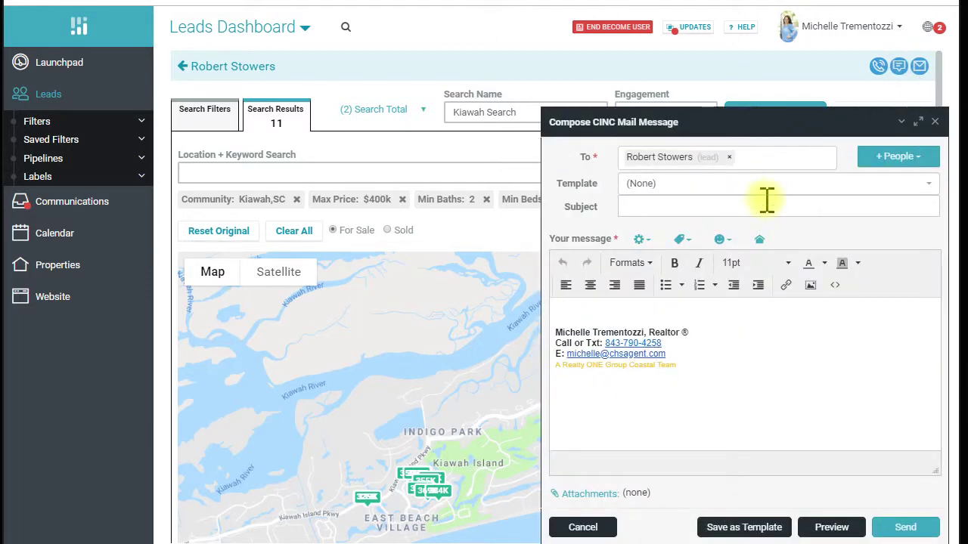
click(767, 206)
text(Kiawah Properties)
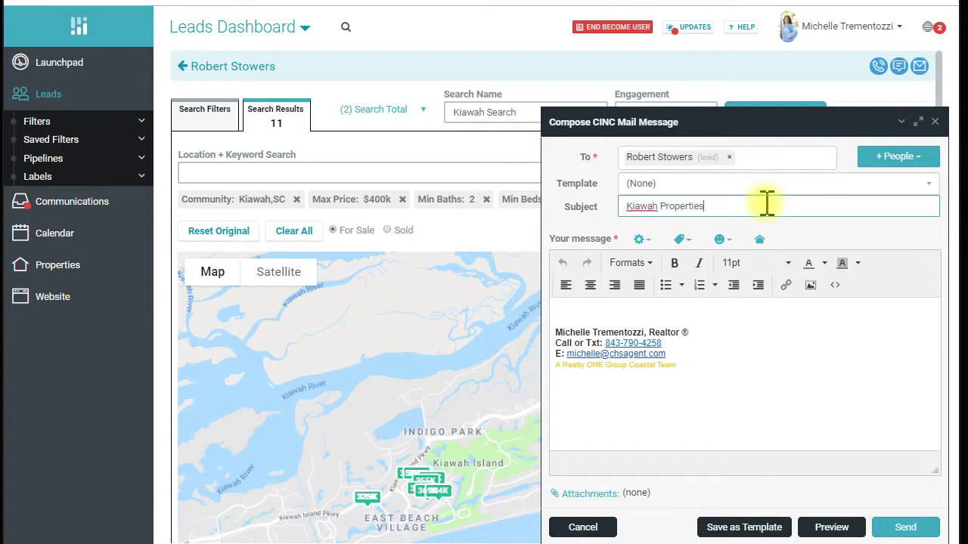
click(668, 310)
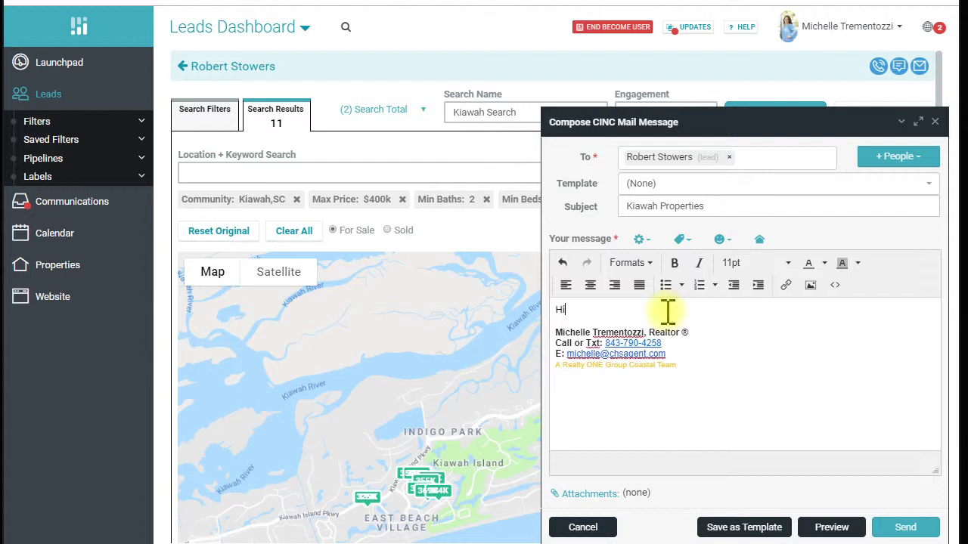
text(Hi Robert,)
key(Return)
key(Return)
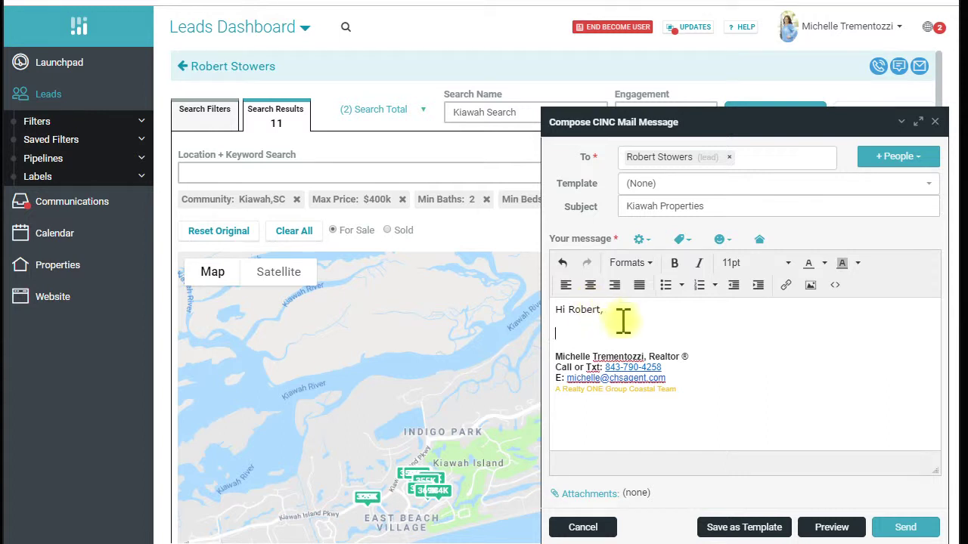
key(ctrl+v)
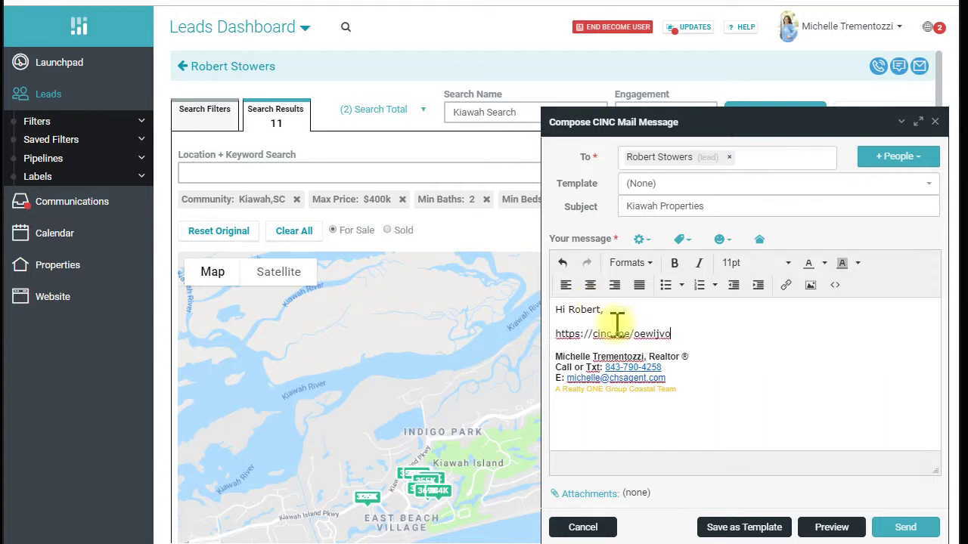
drag(673, 334, 555, 334)
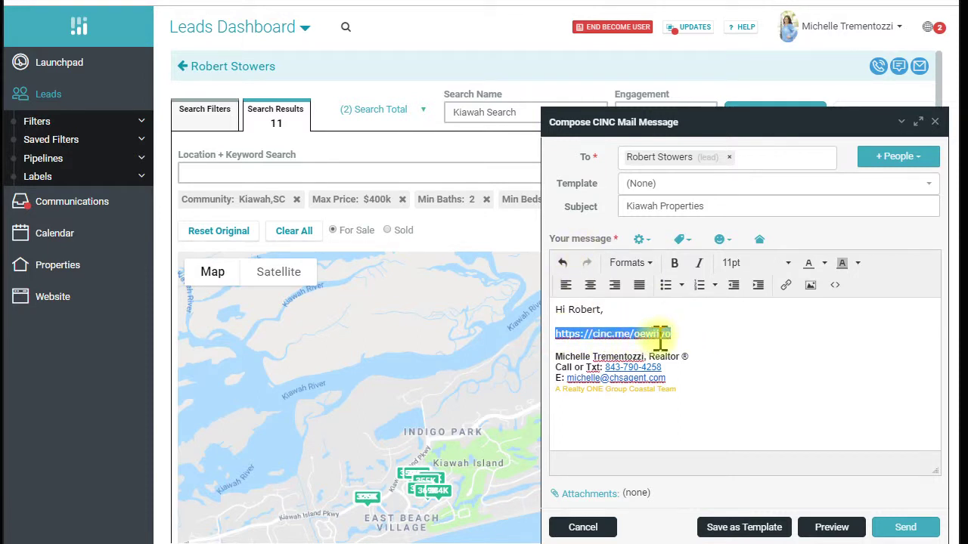
click(790, 287)
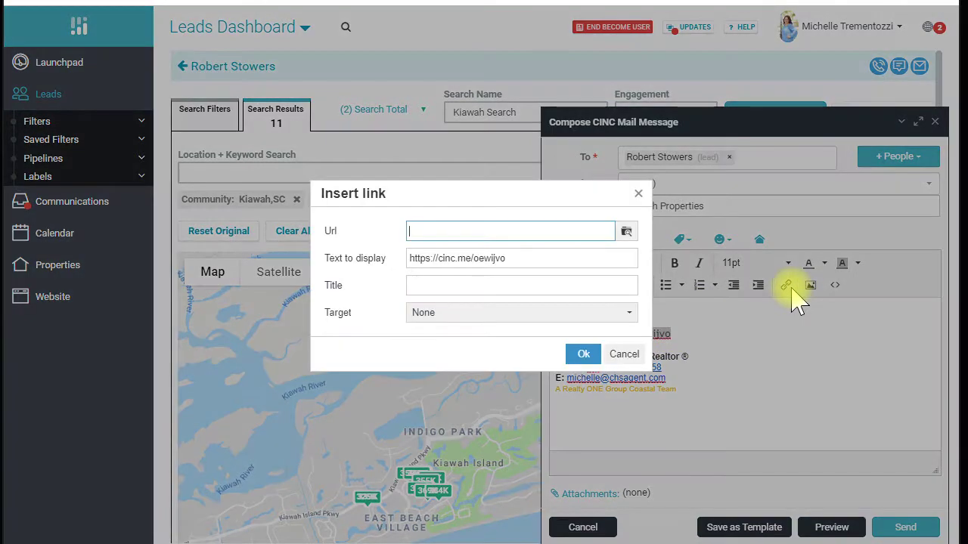
key(ctrl+v)
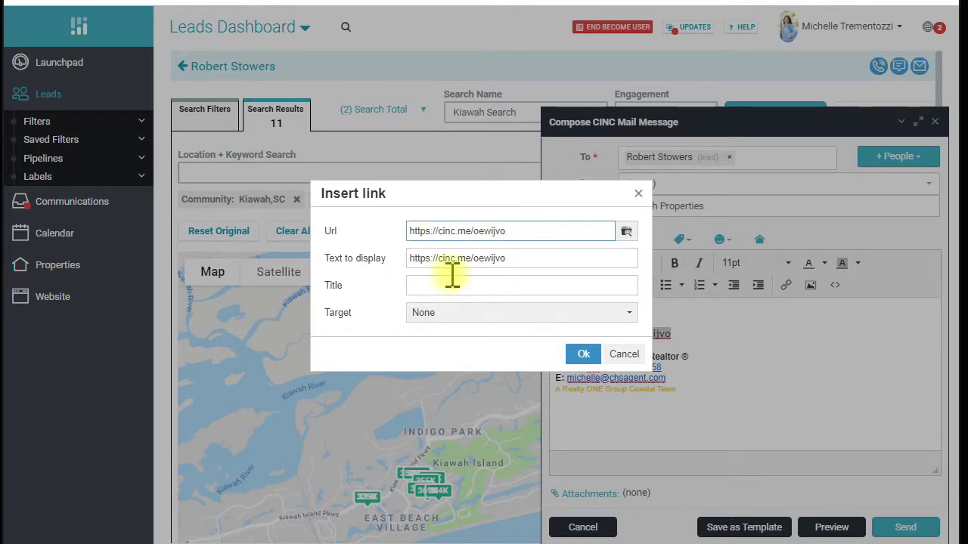
click(579, 356)
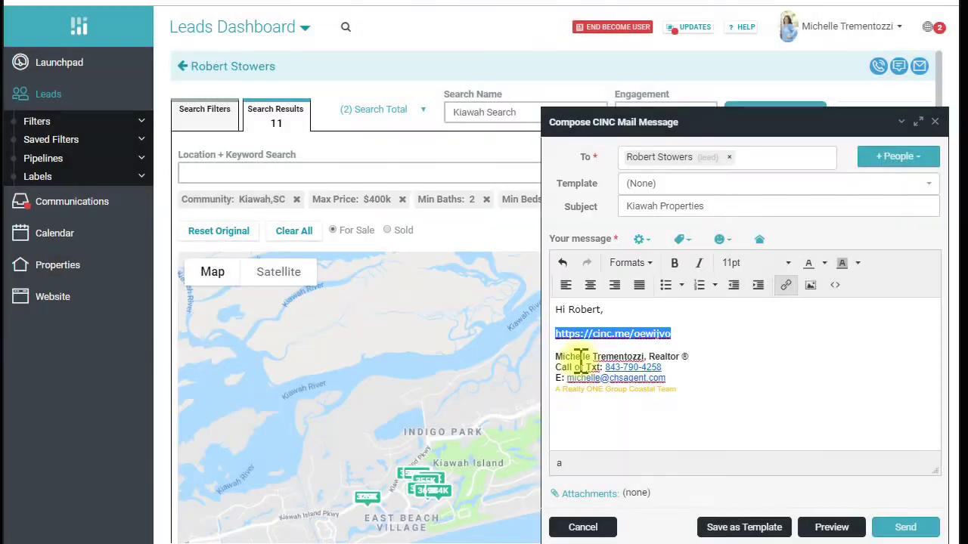
click(815, 529)
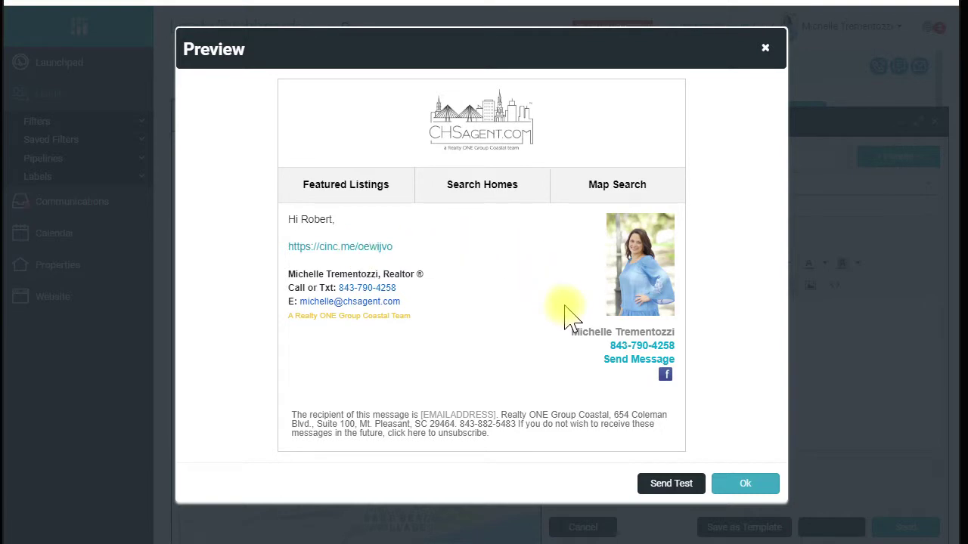
Close the email preview and then close the Kiawah Properties draft
click(765, 48)
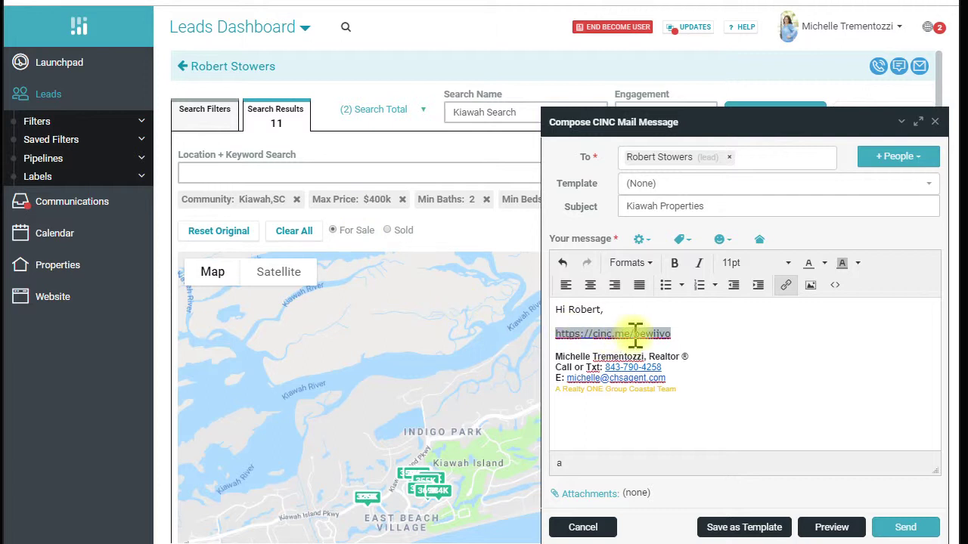
click(934, 122)
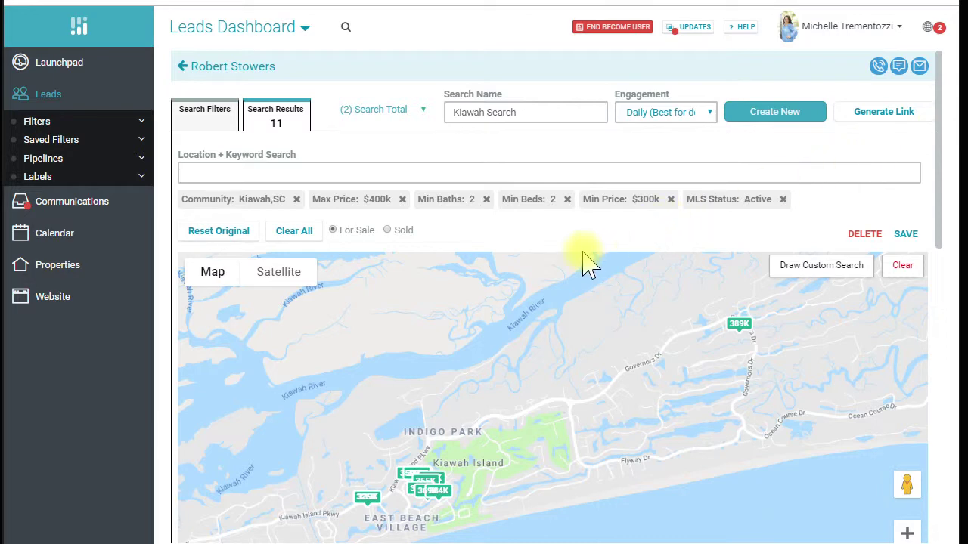
scroll(586, 257, down, 4)
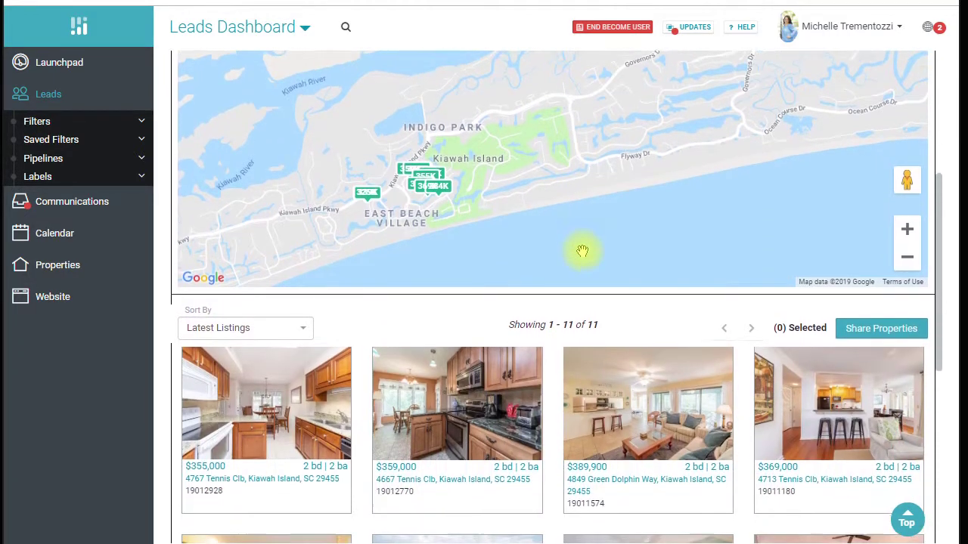
scroll(583, 257, down, 3)
scroll(583, 268, up, 4)
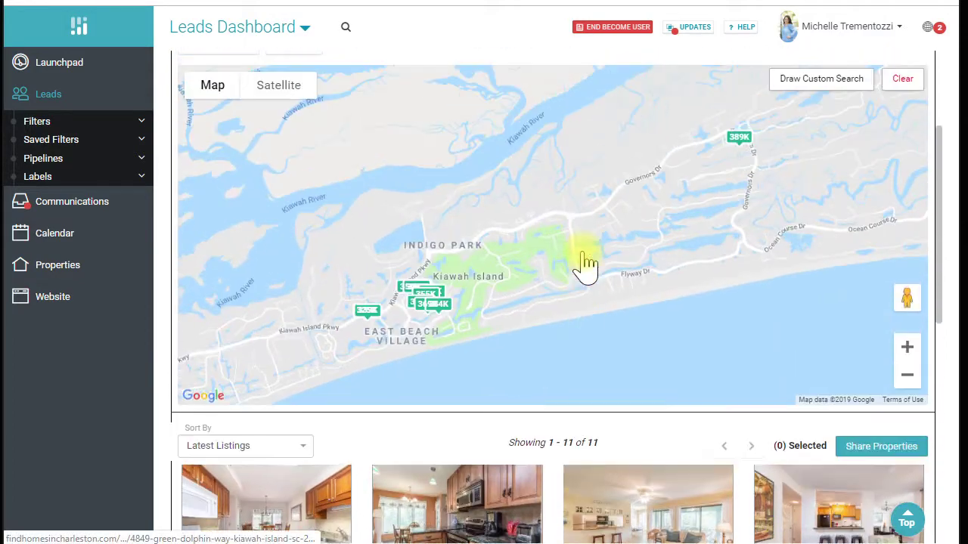
scroll(586, 265, up, 3)
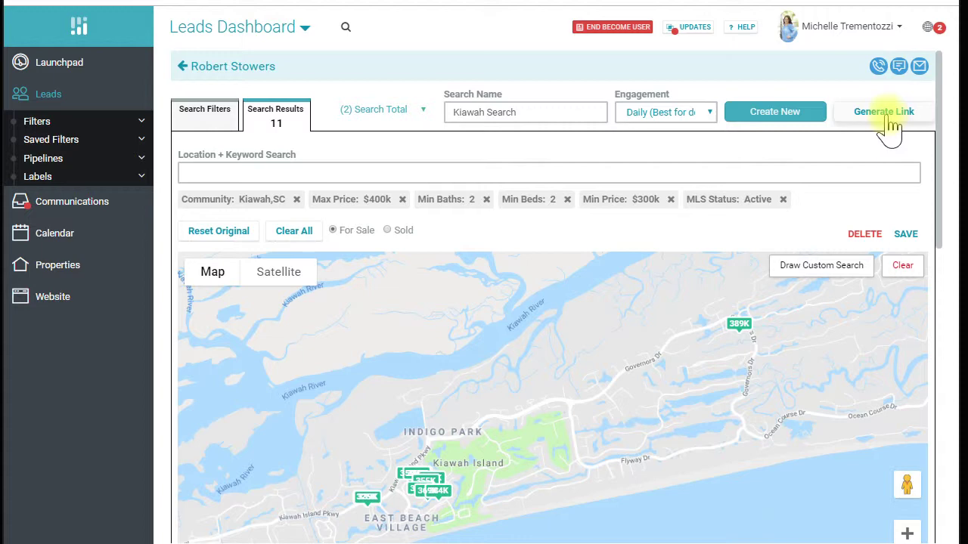
scroll(663, 222, down, 6)
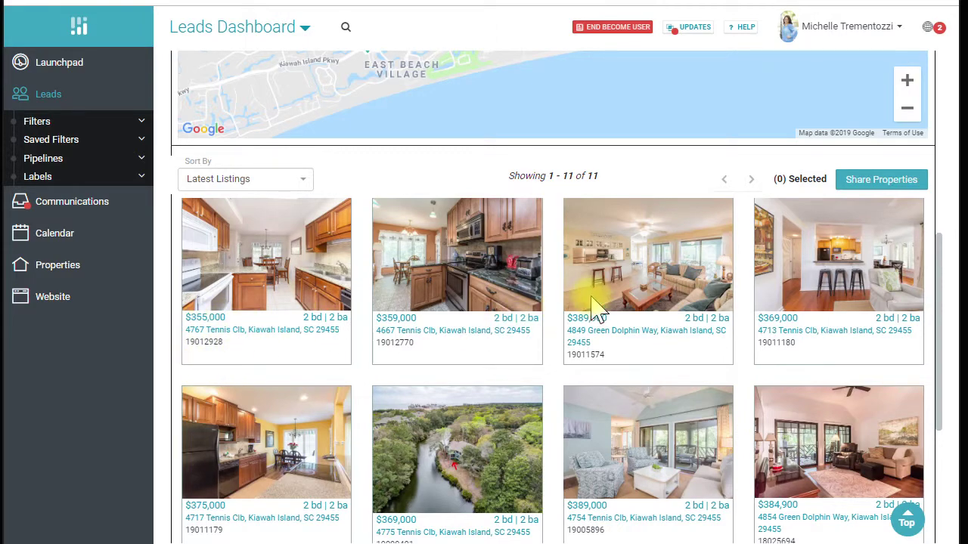
scroll(593, 304, up, 6)
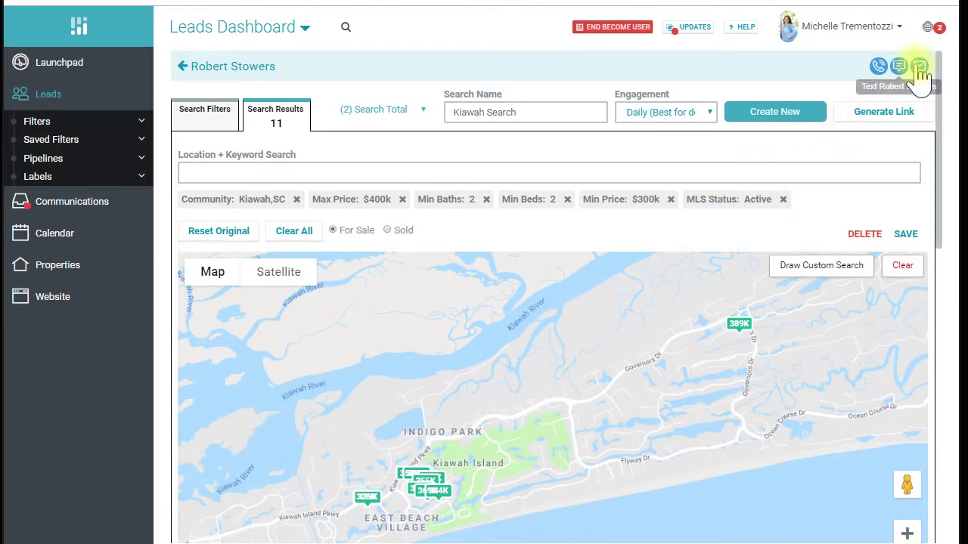
Start a new email to the lead with subject 'Two Kiawah Properties for you'
click(919, 67)
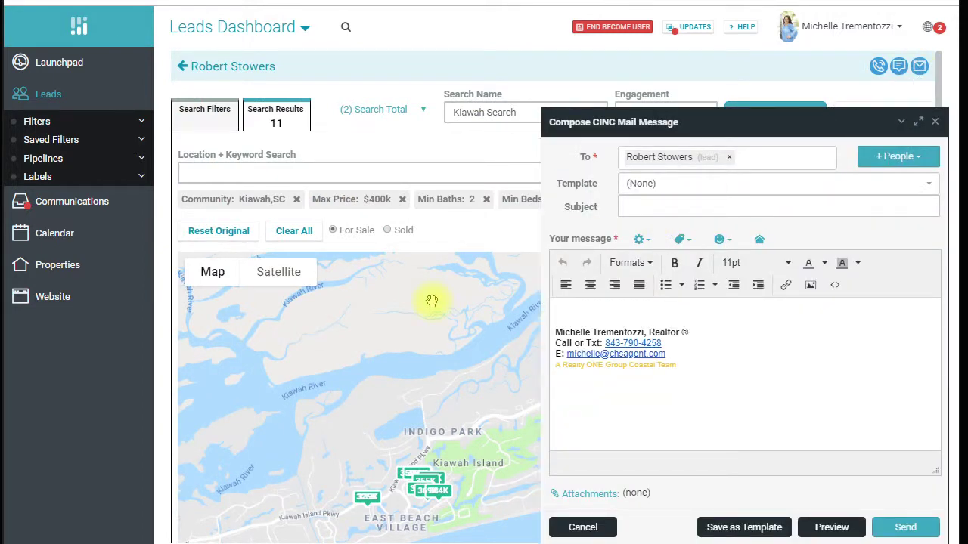
scroll(431, 301, down, 10)
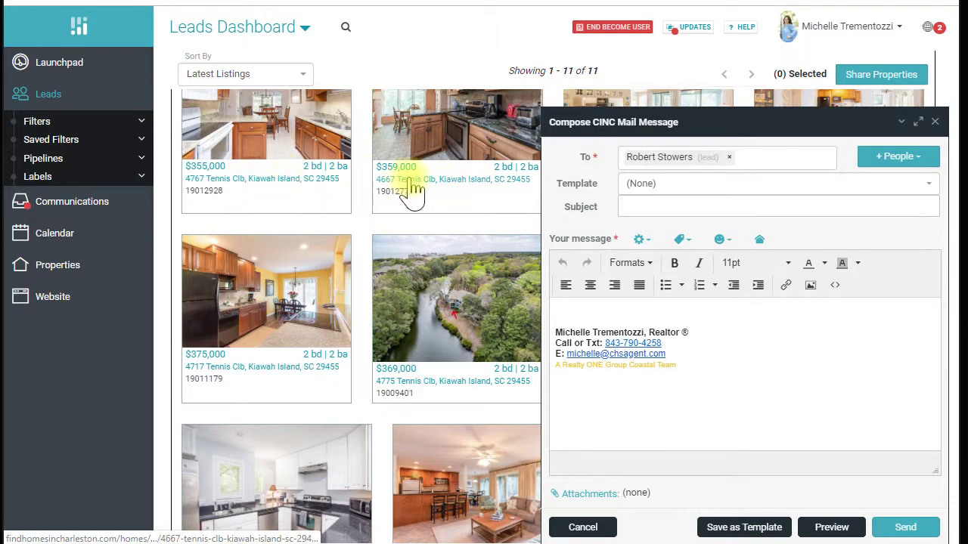
click(663, 208)
text(Two Kiawah Properties for you)
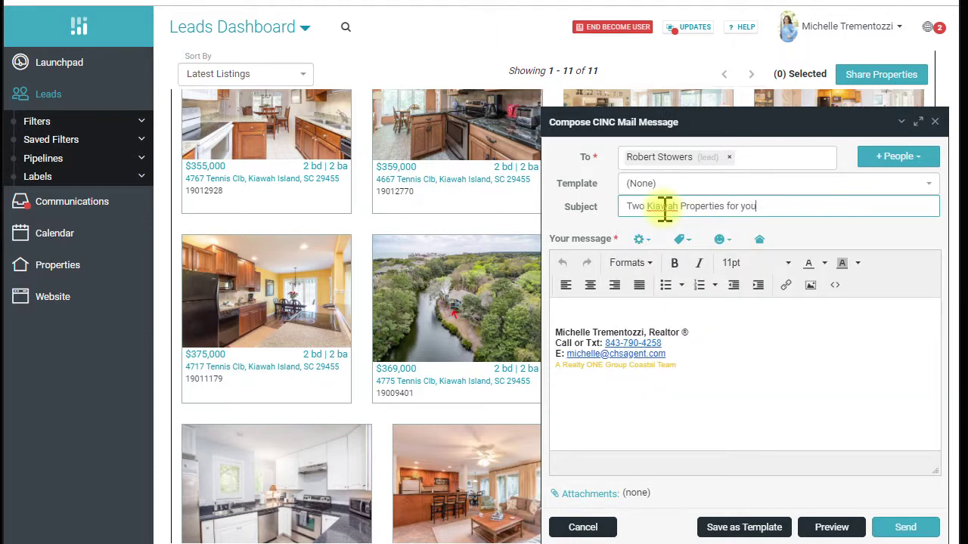
click(759, 240)
click(765, 50)
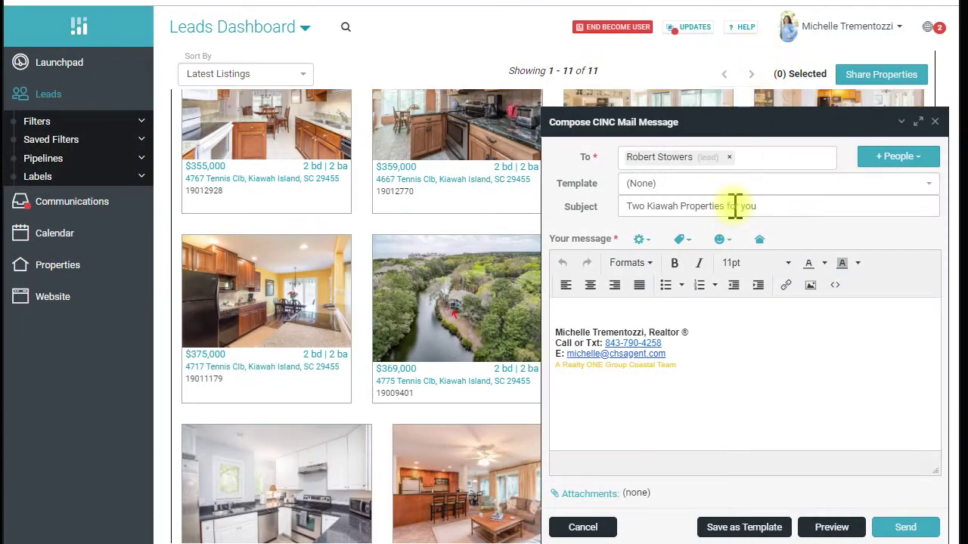
click(760, 242)
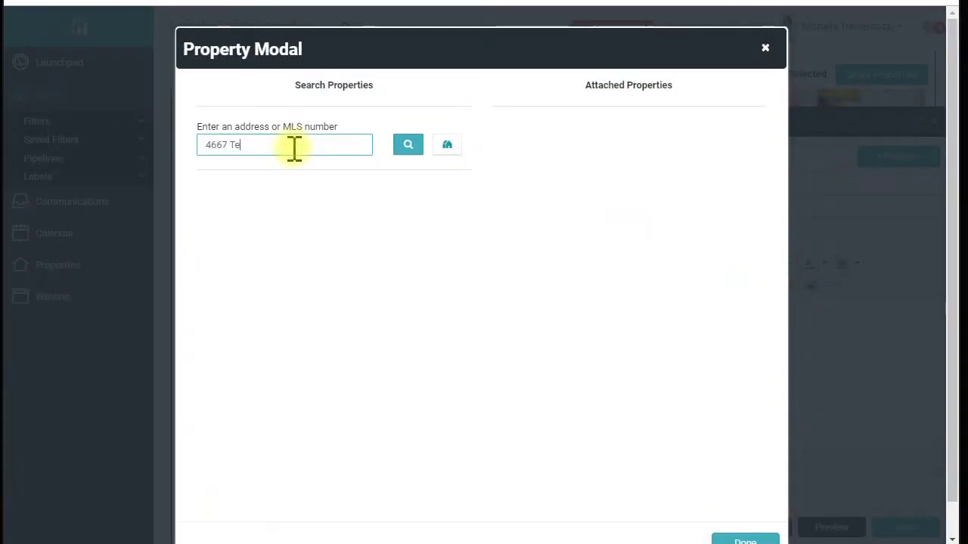
click(409, 150)
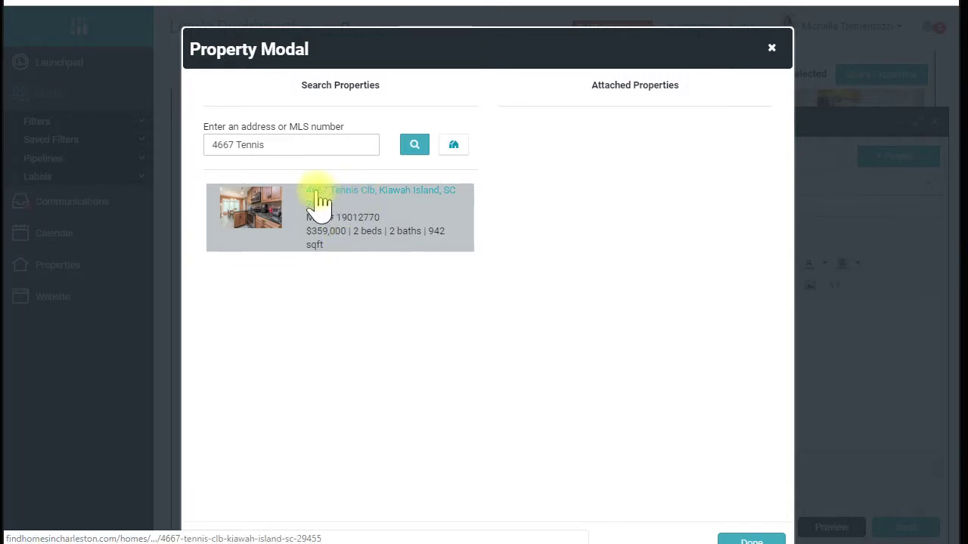
click(334, 248)
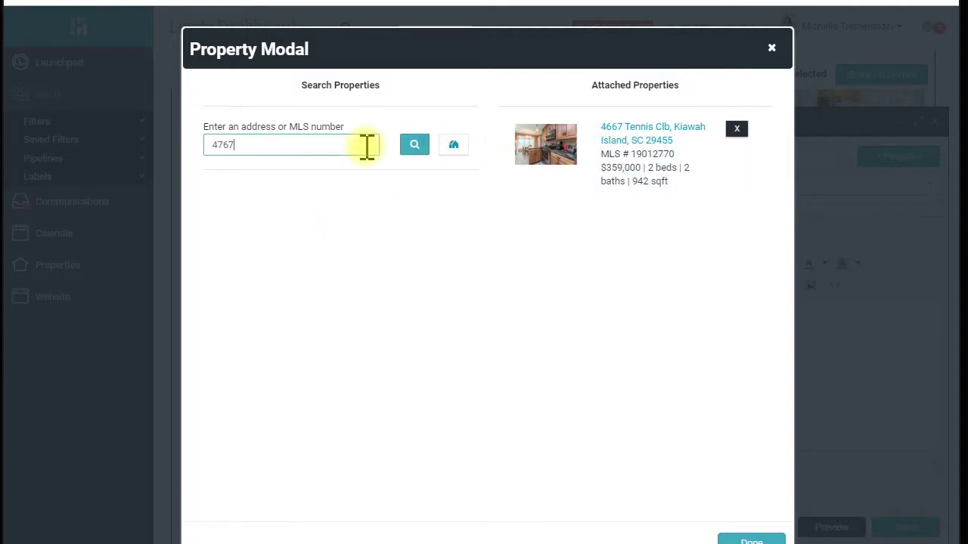
click(409, 150)
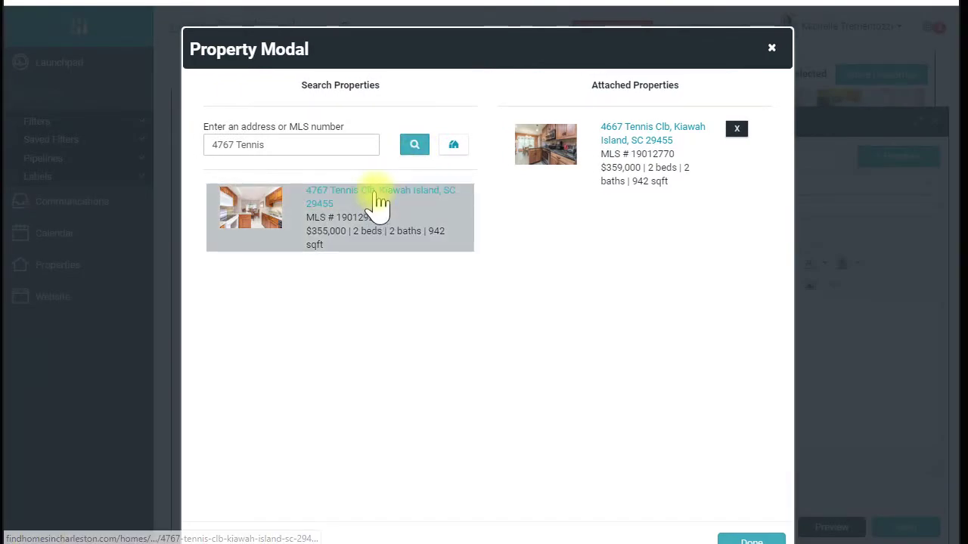
click(378, 192)
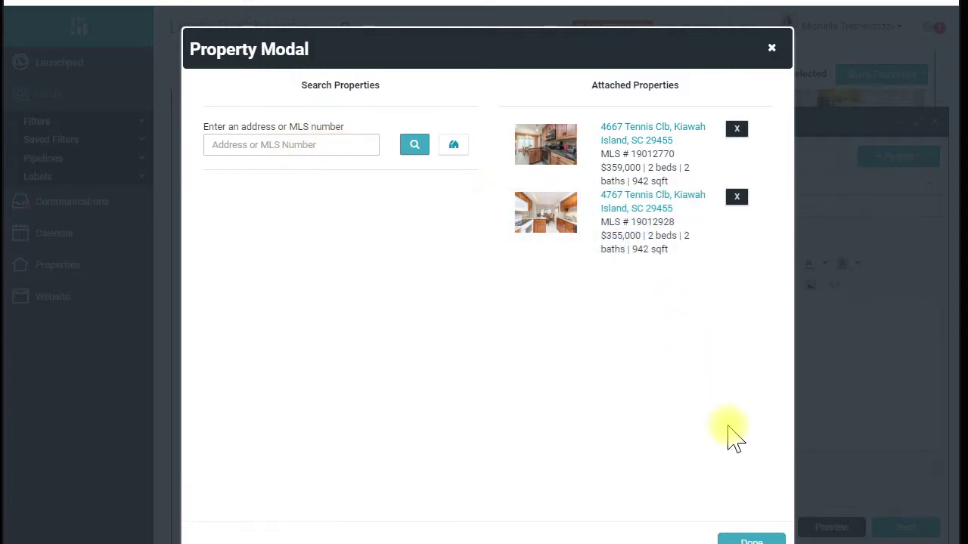
click(747, 540)
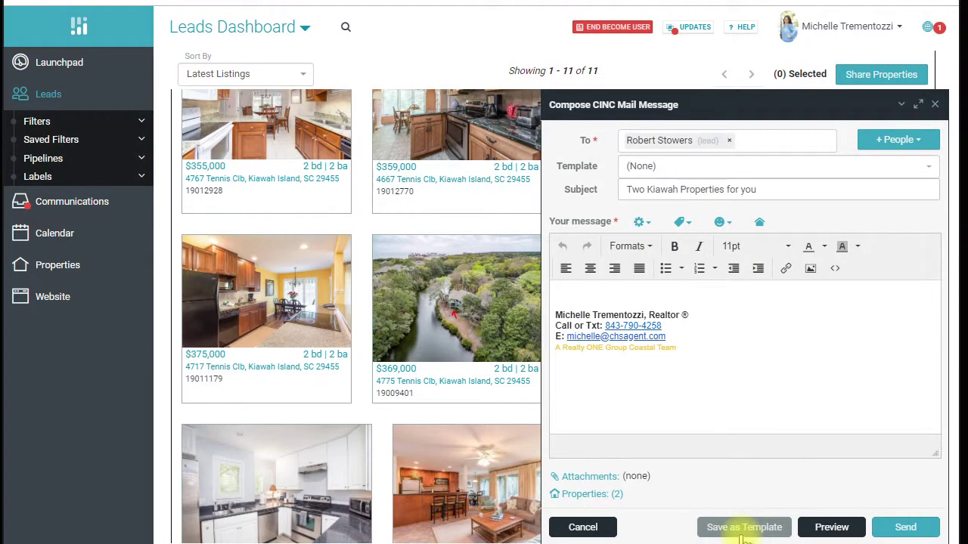
click(823, 528)
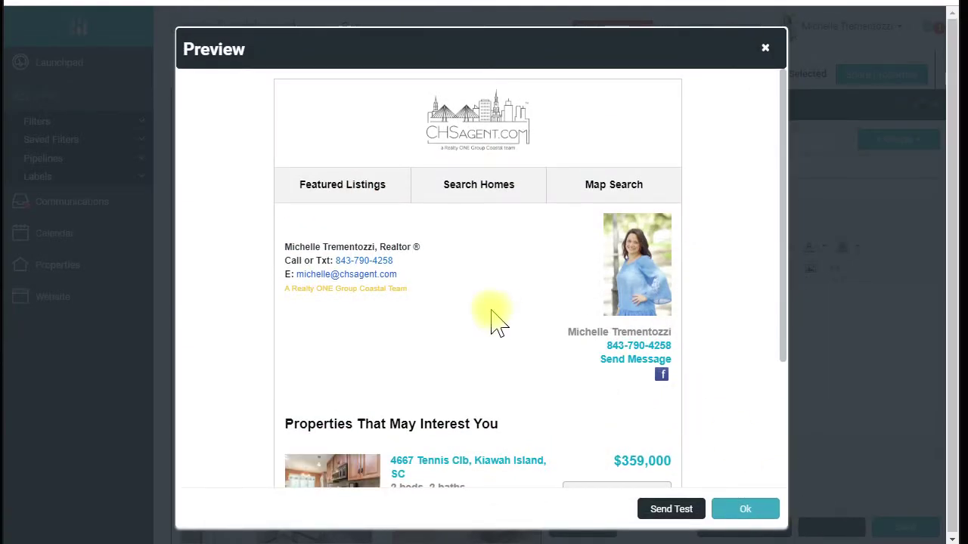
scroll(390, 321, down, 2)
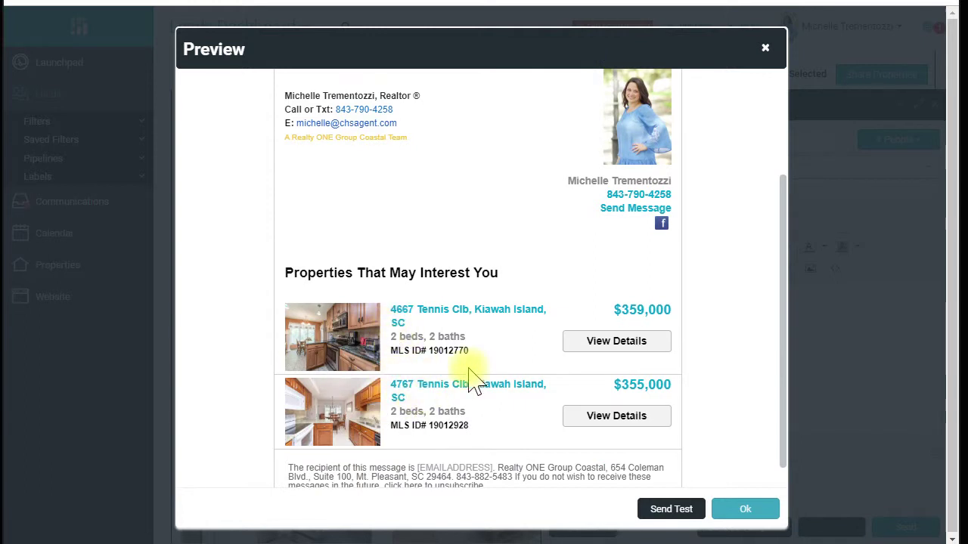
scroll(469, 375, up, 2)
scroll(468, 374, down, 2)
scroll(472, 373, down, 1)
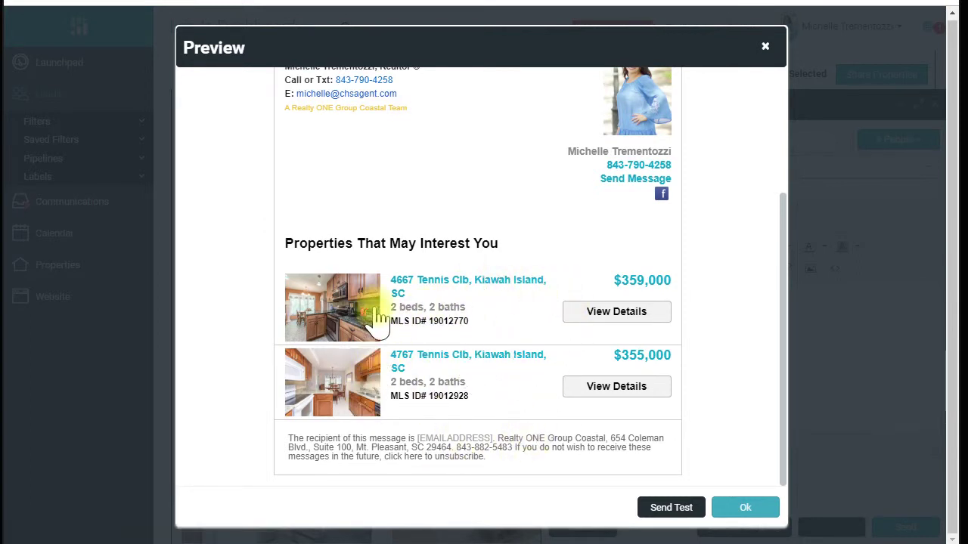
scroll(615, 392, up, 3)
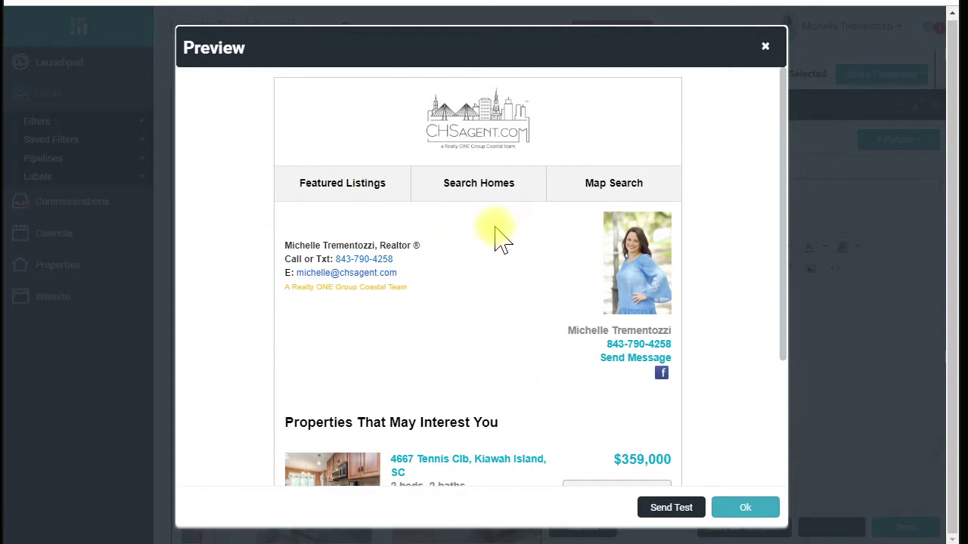
click(765, 52)
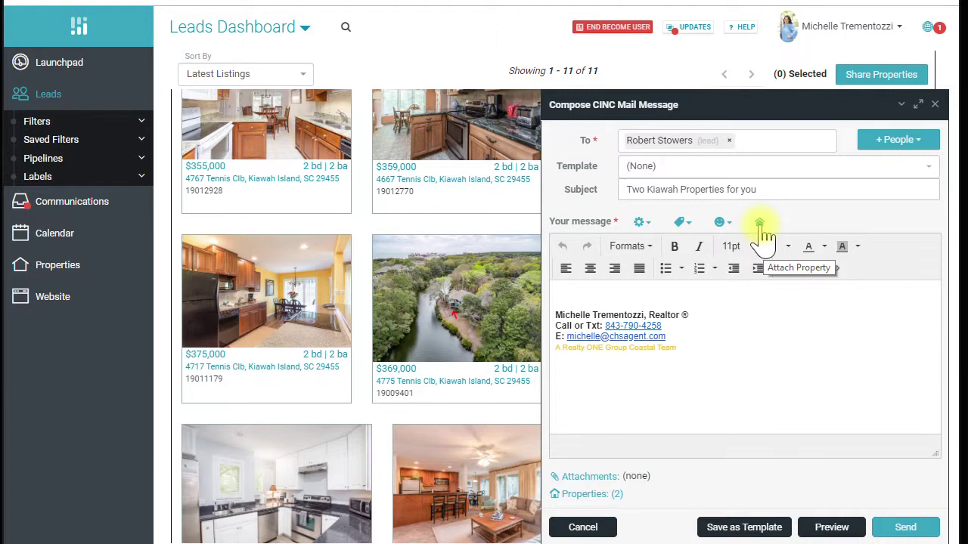
Close the properties email, copy a generated Kiawah Search share link, and start a blank email to the lead
click(934, 105)
scroll(662, 166, up, 10)
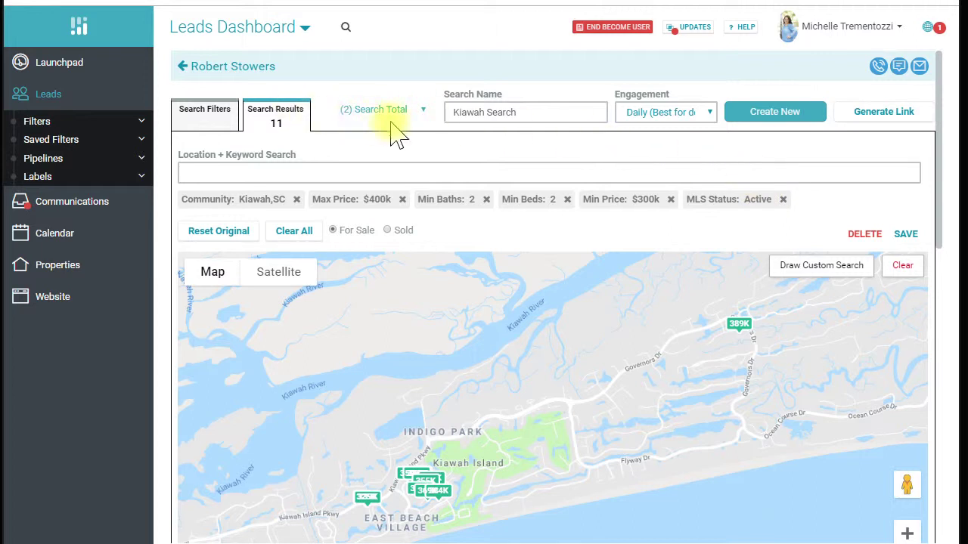
click(892, 119)
click(883, 140)
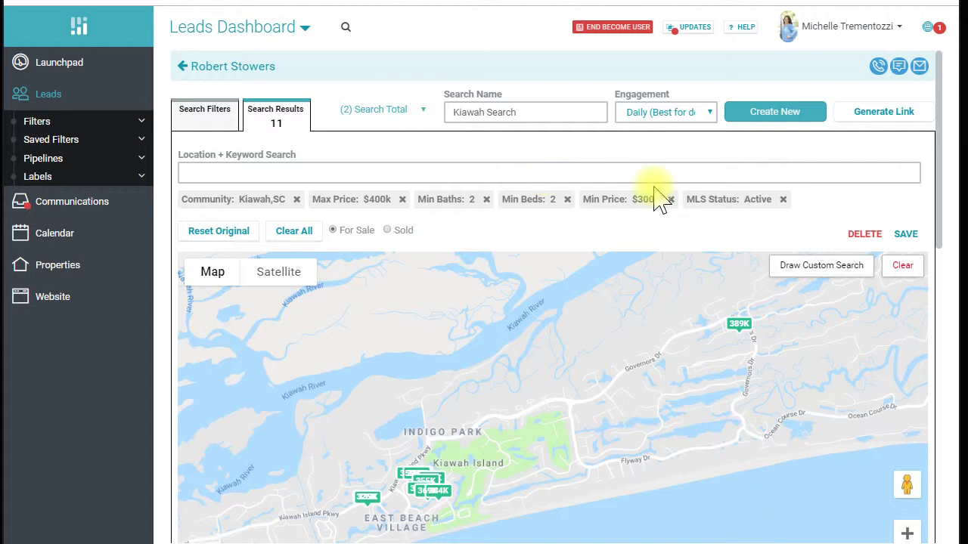
click(920, 68)
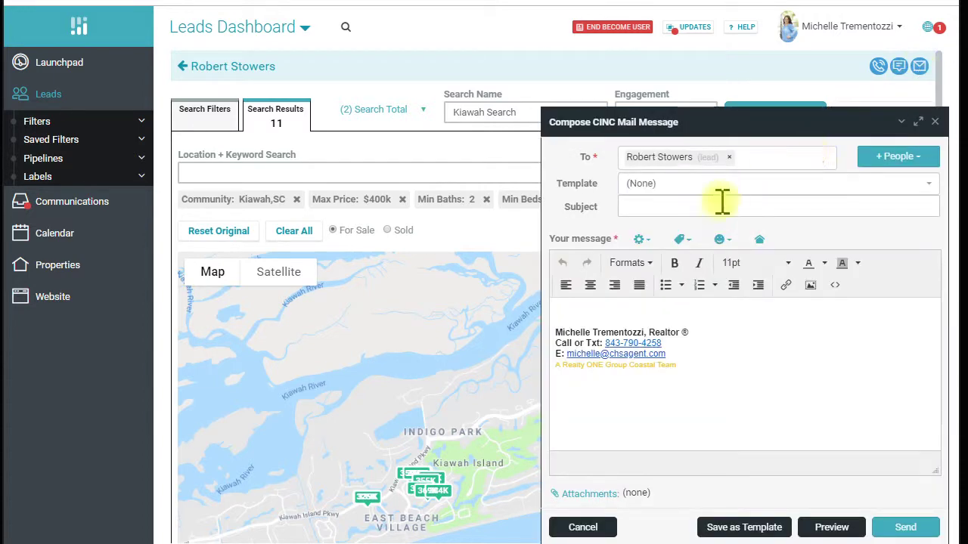
Apply the CHSagent Welcome Email template, filling in its subject and welcome text with login info
click(662, 189)
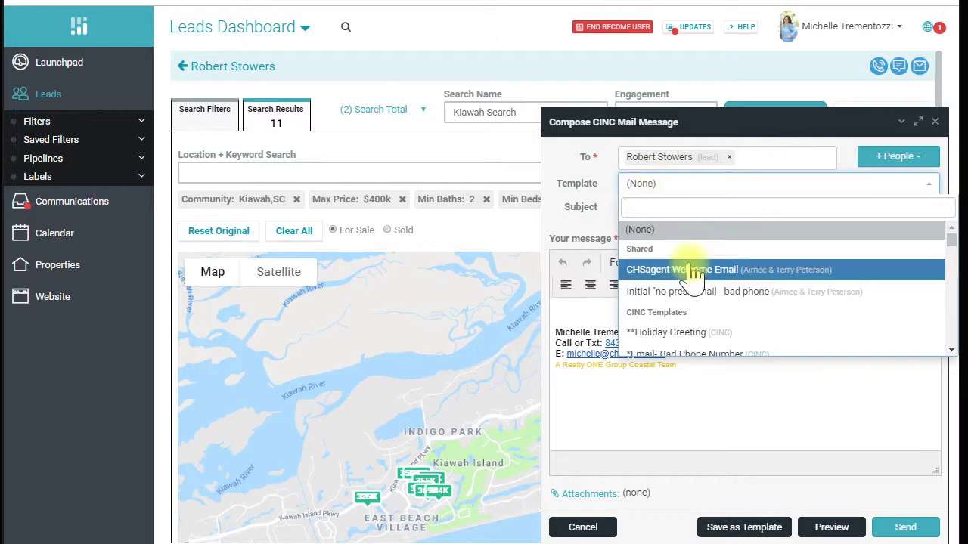
click(692, 268)
scroll(662, 349, down, 10)
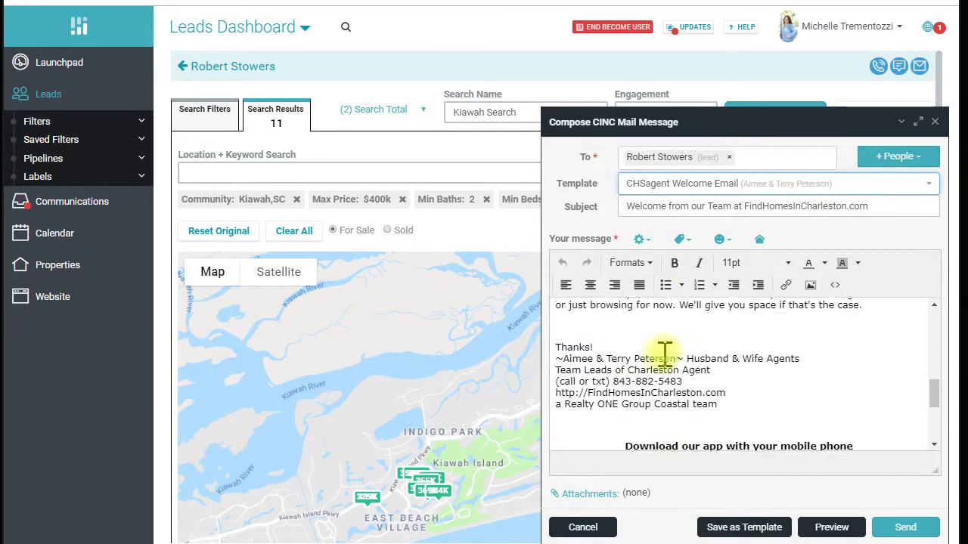
scroll(626, 359, up, 1)
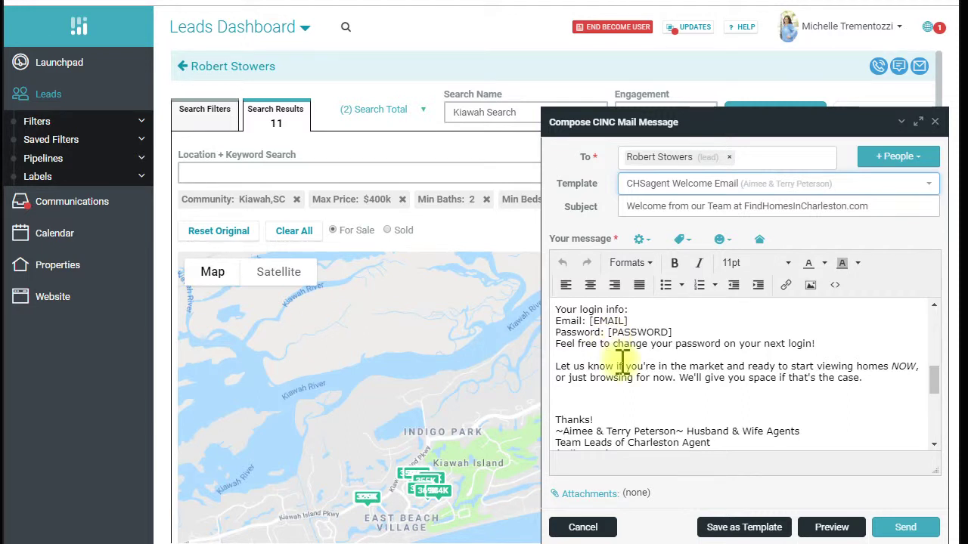
scroll(621, 361, up, 10)
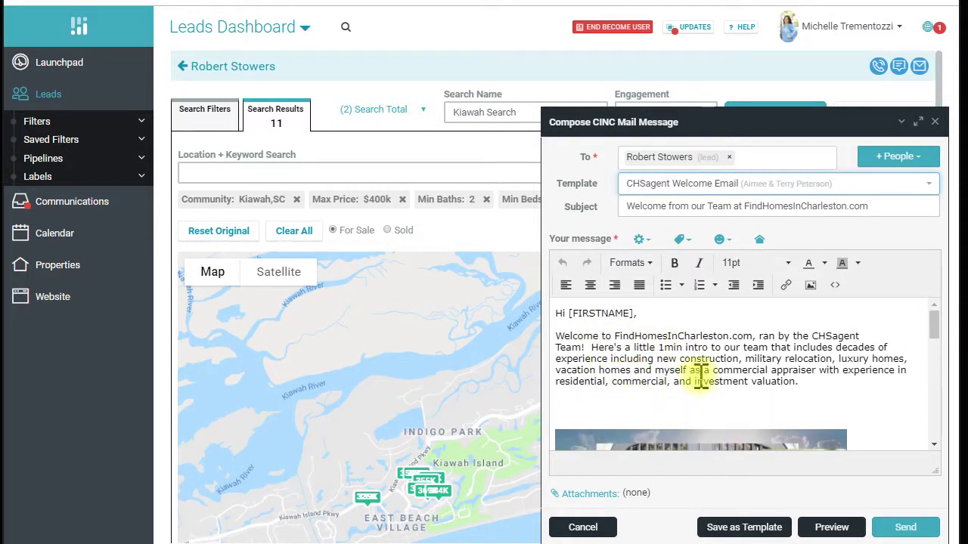
scroll(701, 387, down, 10)
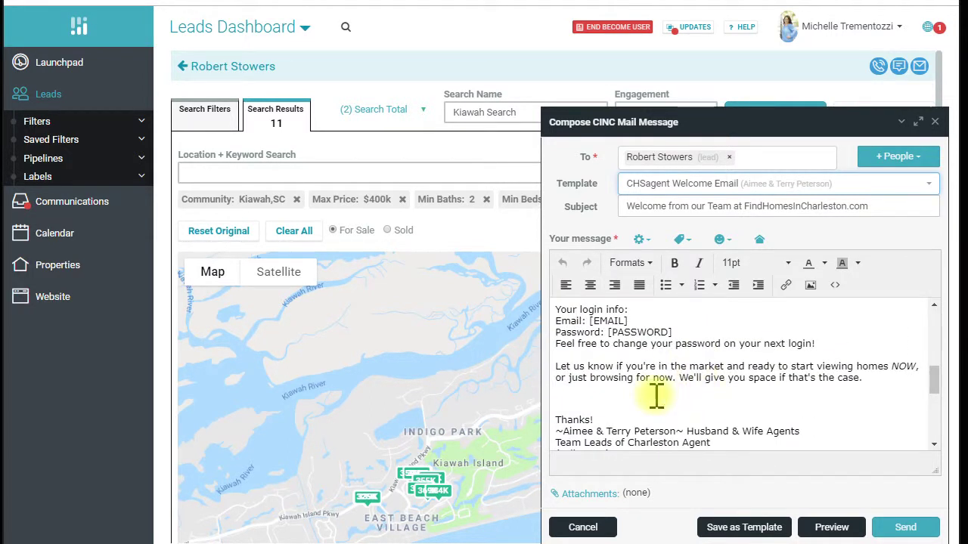